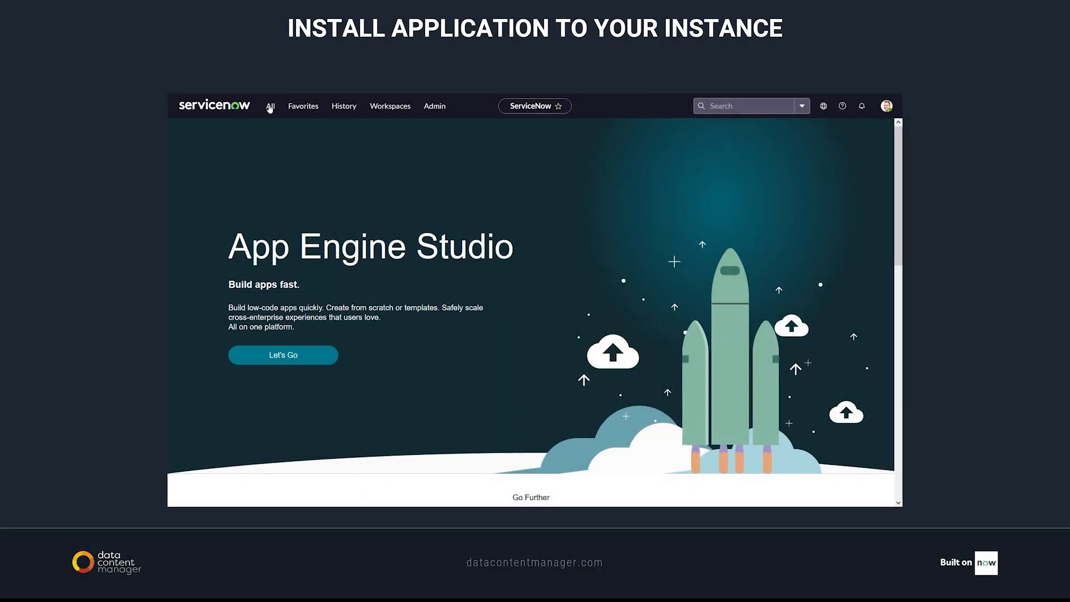
# Step: Open the list of all available applications under System Applications and search it for DCM
pyautogui.click(232, 80)
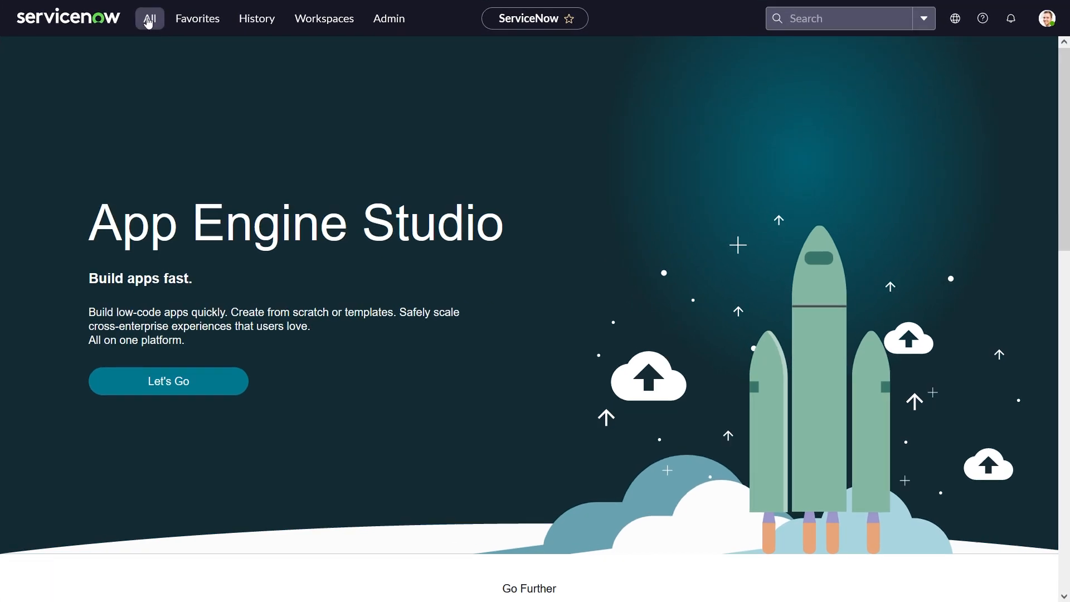
pyautogui.click(150, 57)
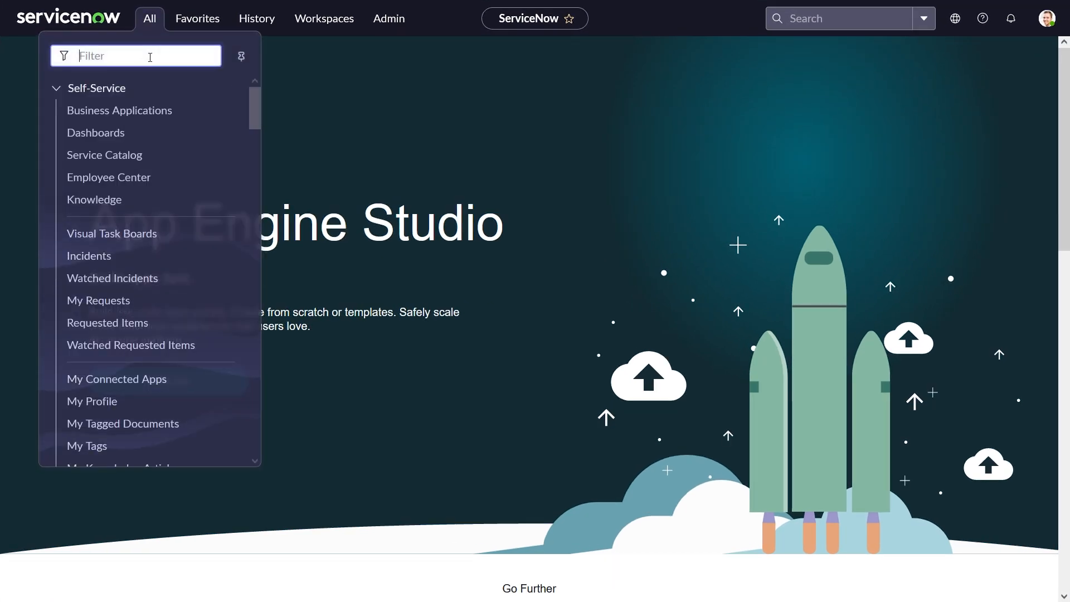
pyautogui.write('system app')
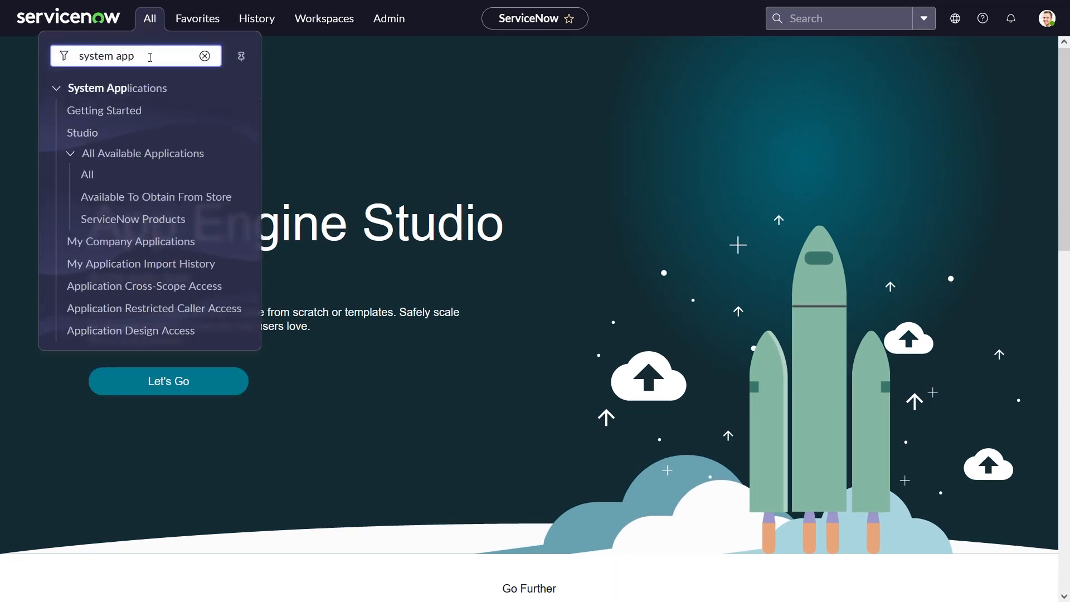
pyautogui.click(87, 176)
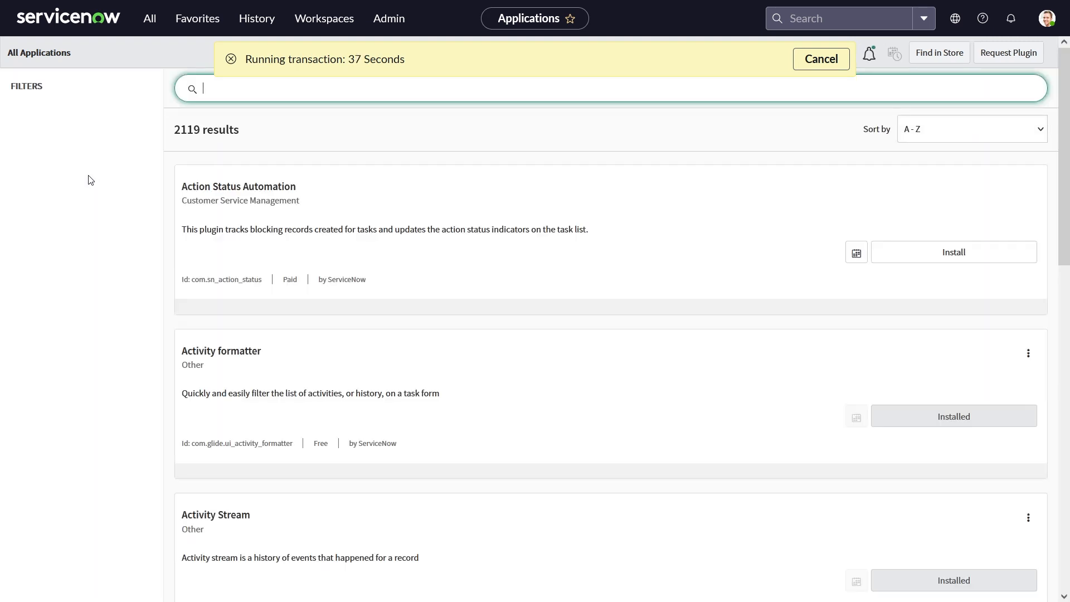
pyautogui.write('DCM')
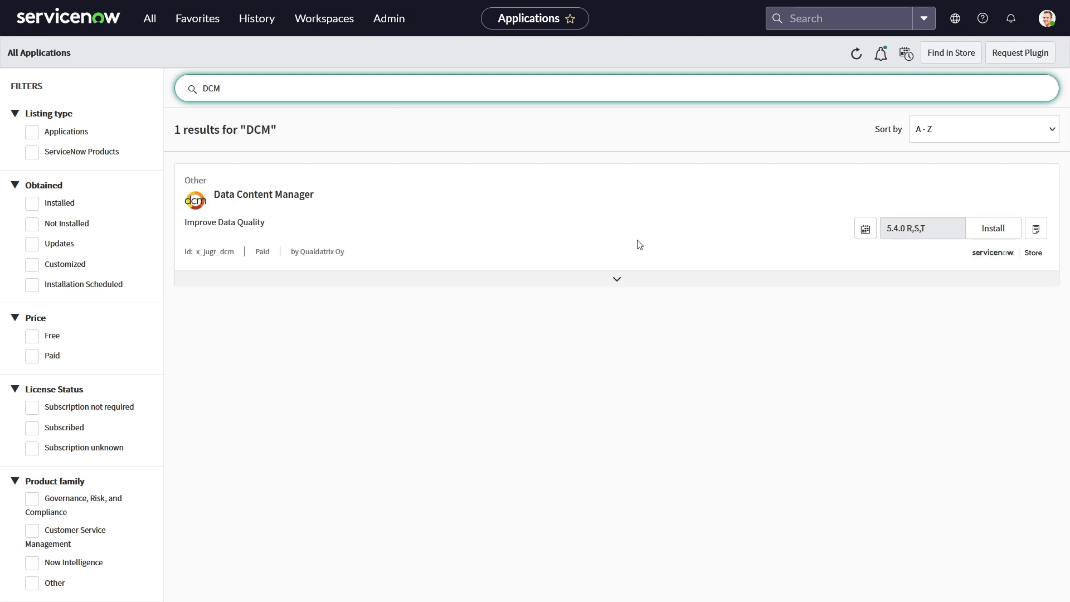
# Step: Install version 5.4.0 of the Data Content Manager application without demo data and close the installation dialog
pyautogui.click(990, 231)
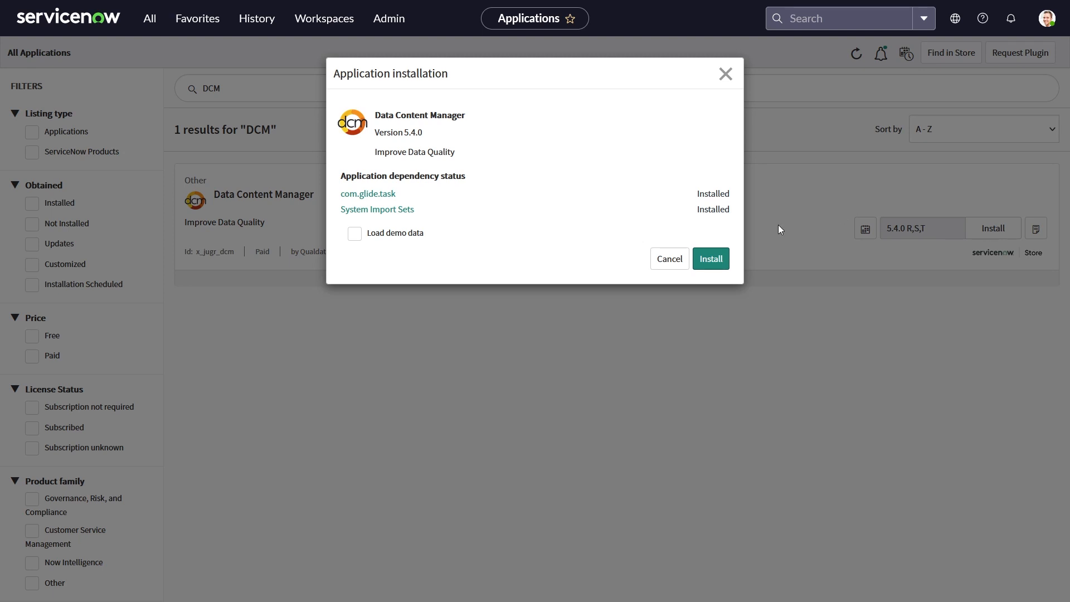
pyautogui.click(713, 260)
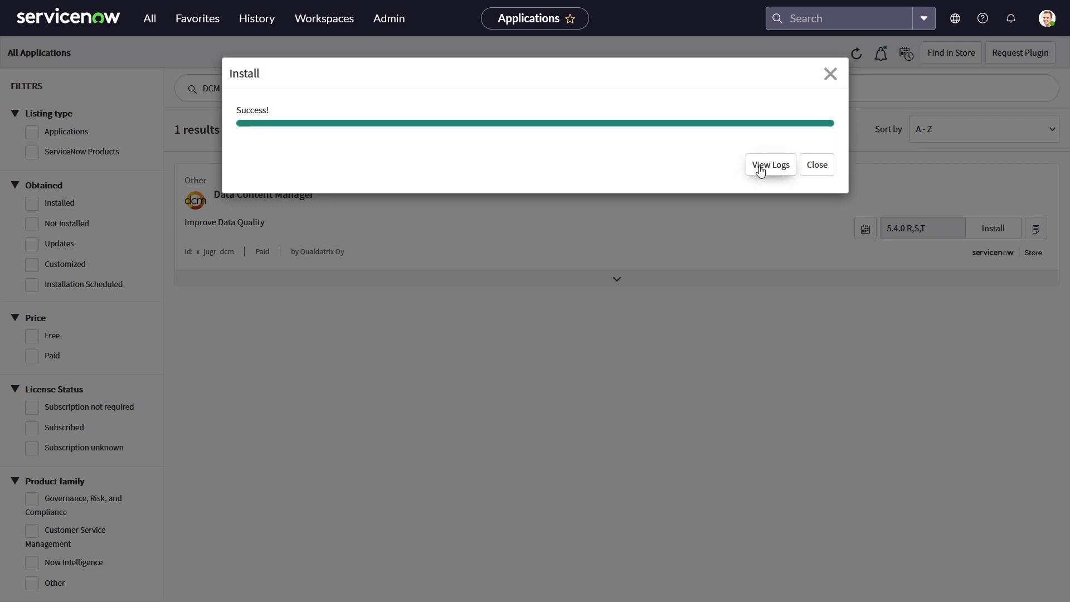
pyautogui.click(808, 170)
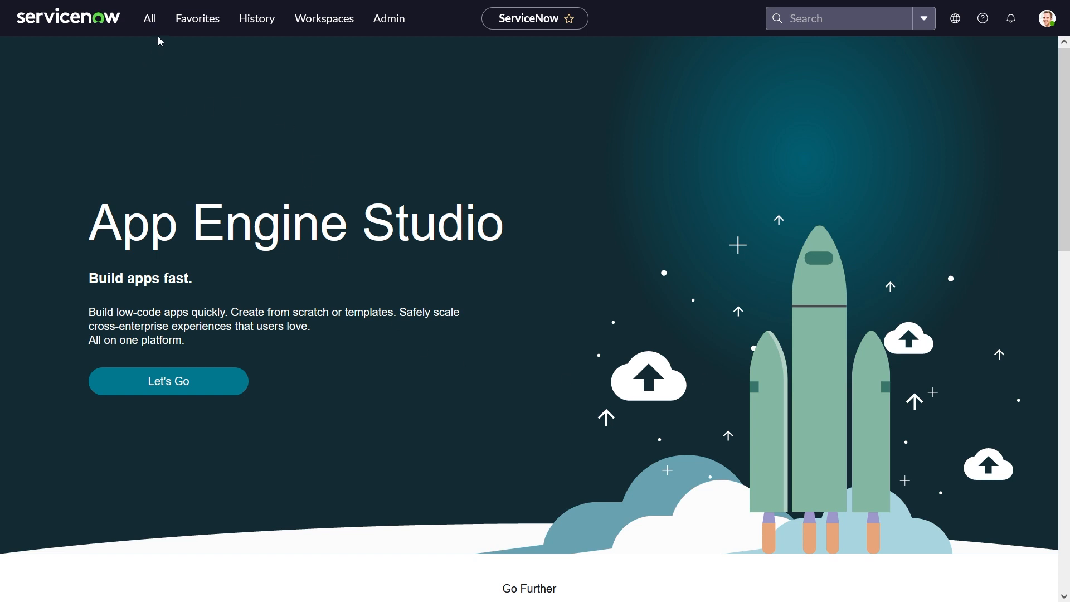
# Step: Filter the navigator for dcm and add the whole DCM - Data Content Manager application to the favorites
pyautogui.click(153, 21)
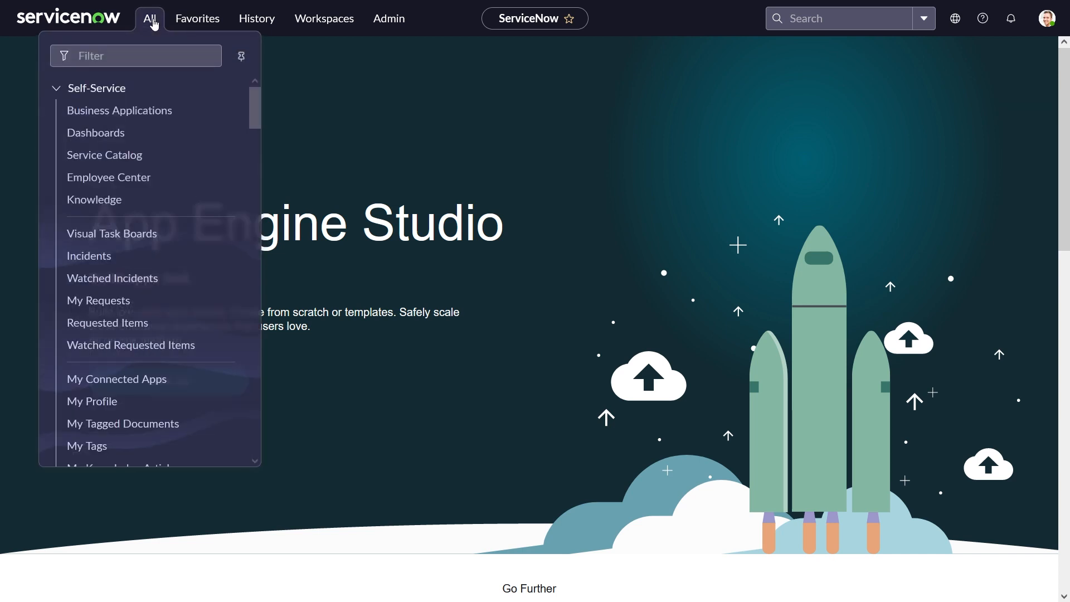
pyautogui.click(144, 54)
pyautogui.write('d')
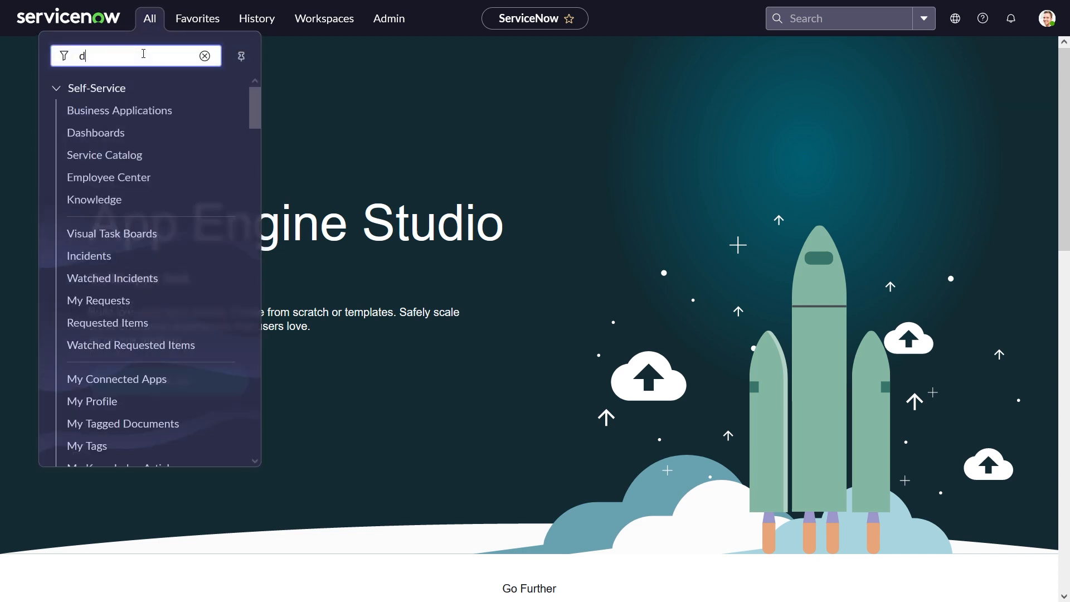
pyautogui.write('cm')
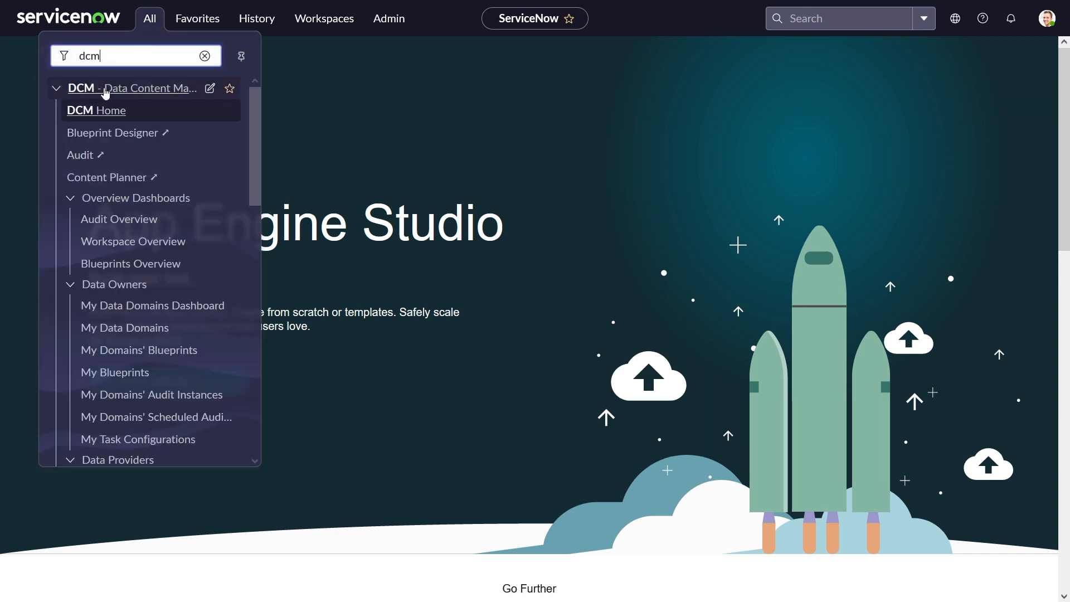
pyautogui.click(229, 88)
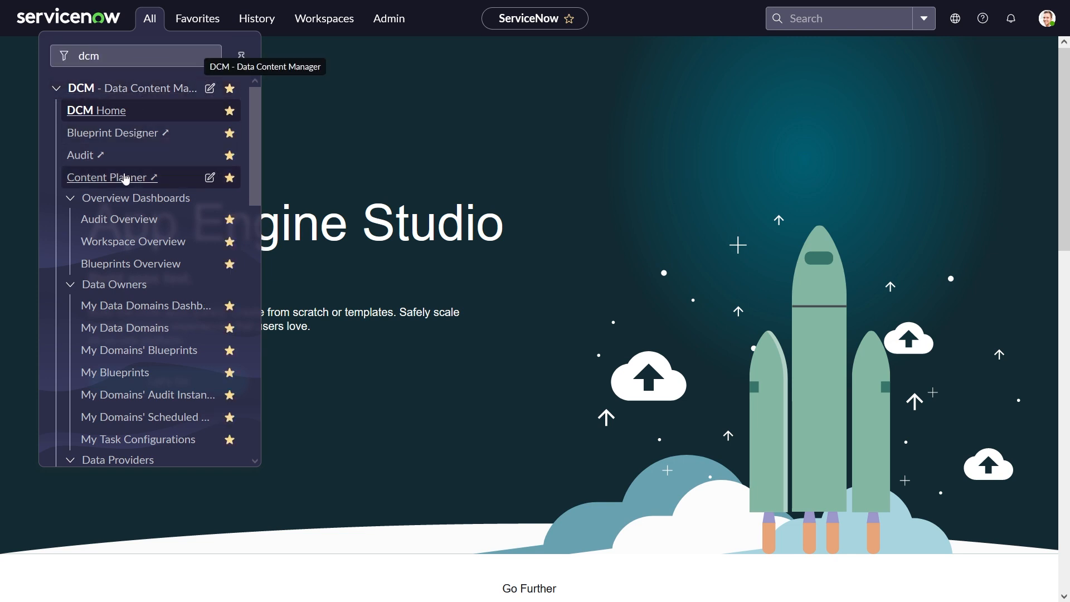
# Step: Open Guided Setup from the Basic Setup modules of DCM and get started with it
pyautogui.scroll(-8, 125, 184)
pyautogui.scroll(-5, 118, 190)
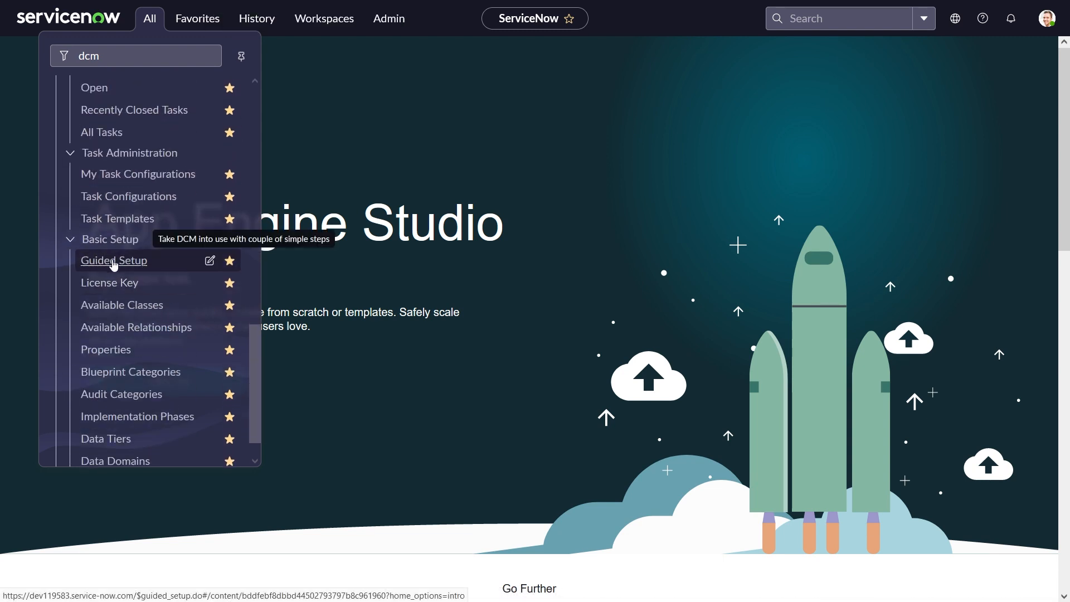
pyautogui.click(112, 262)
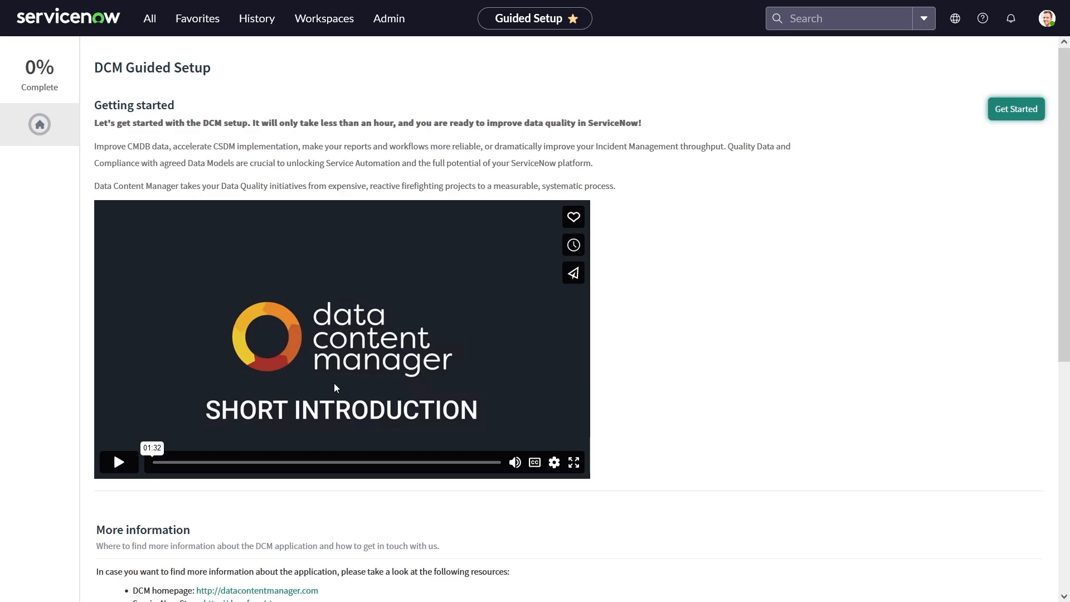
pyautogui.scroll(-4, 313, 389)
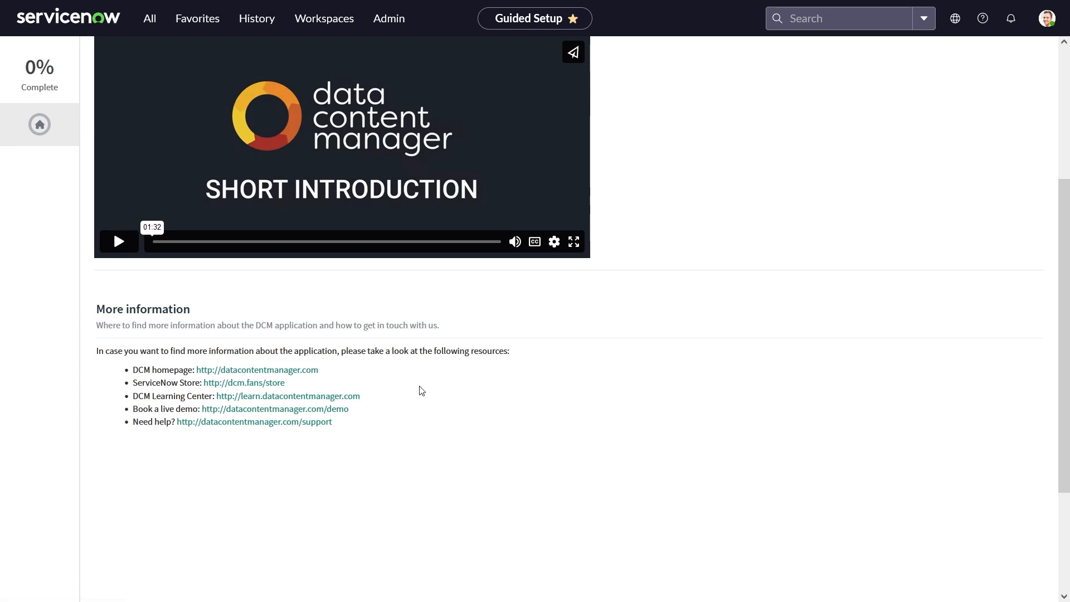
pyautogui.scroll(4, 422, 391)
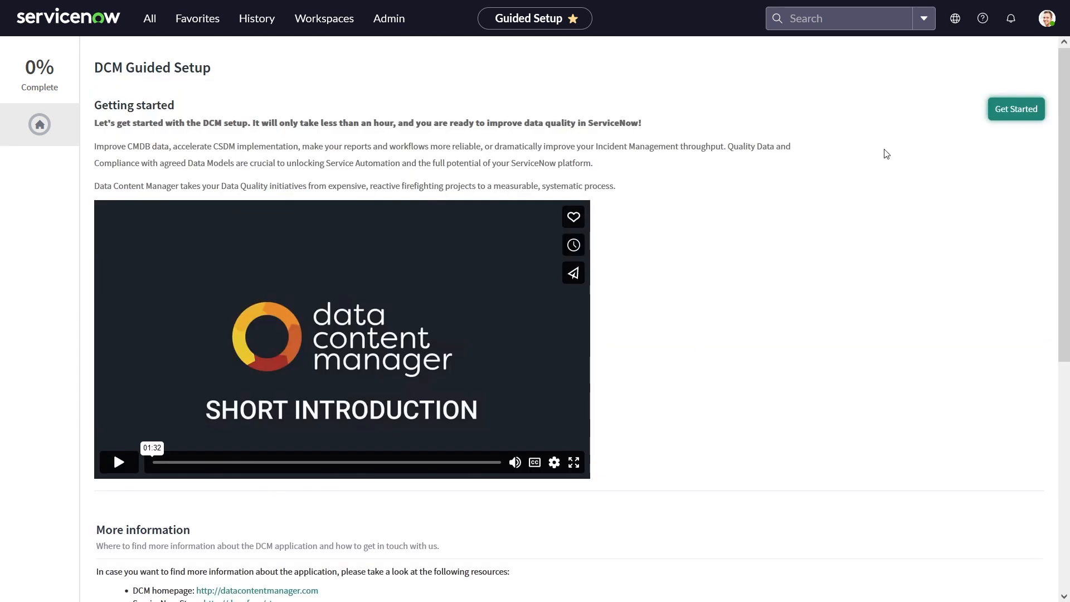
pyautogui.click(1018, 111)
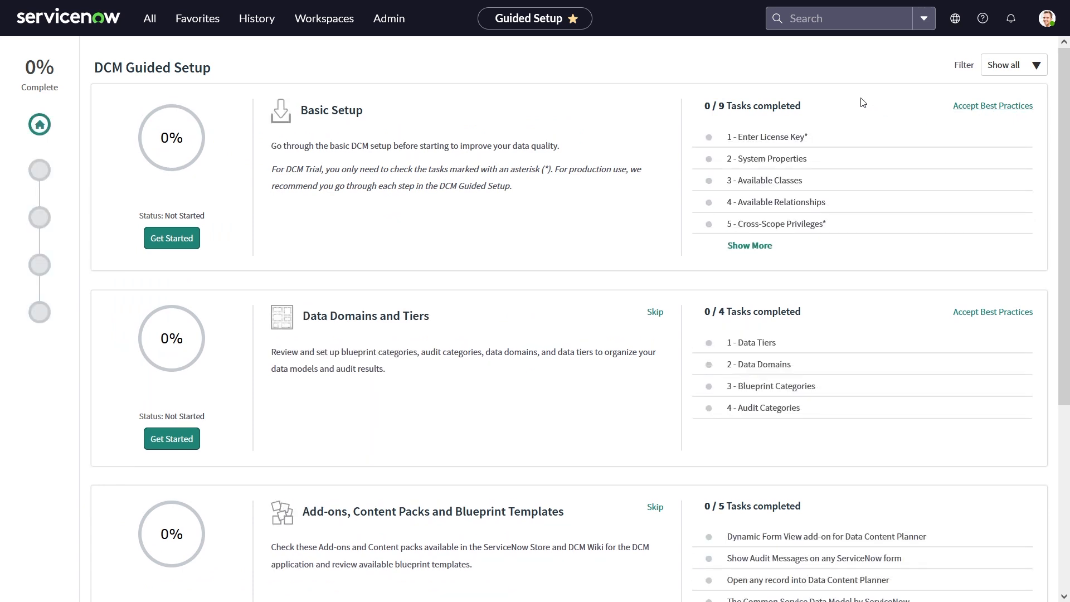
# Step: Review the sections of the DCM Guided Setup and the tasks listed in each
pyautogui.scroll(-4, 648, 134)
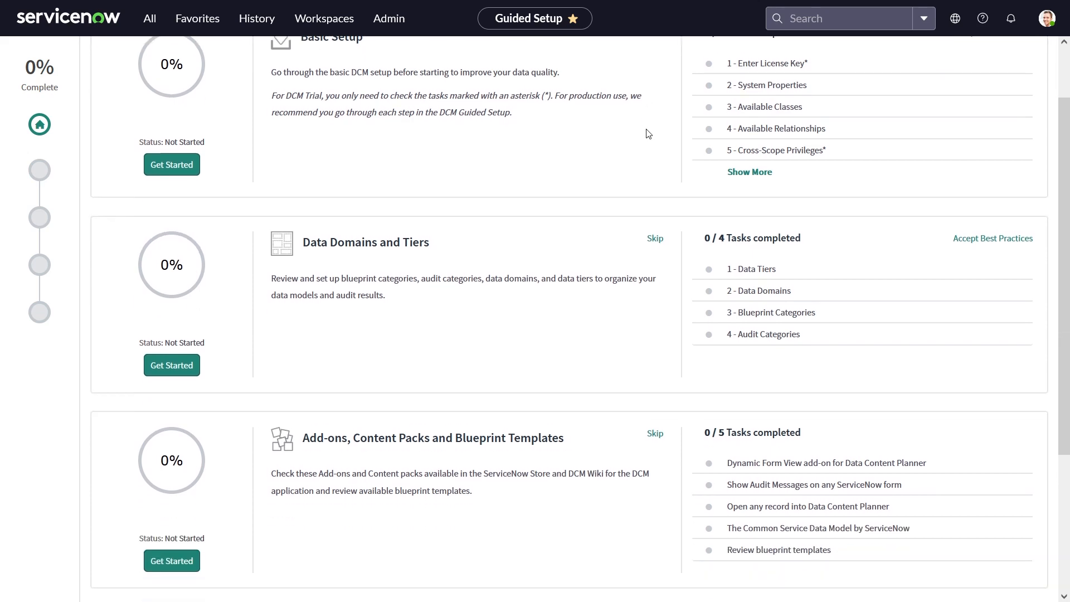
pyautogui.scroll(1, 649, 134)
pyautogui.scroll(-1, 648, 134)
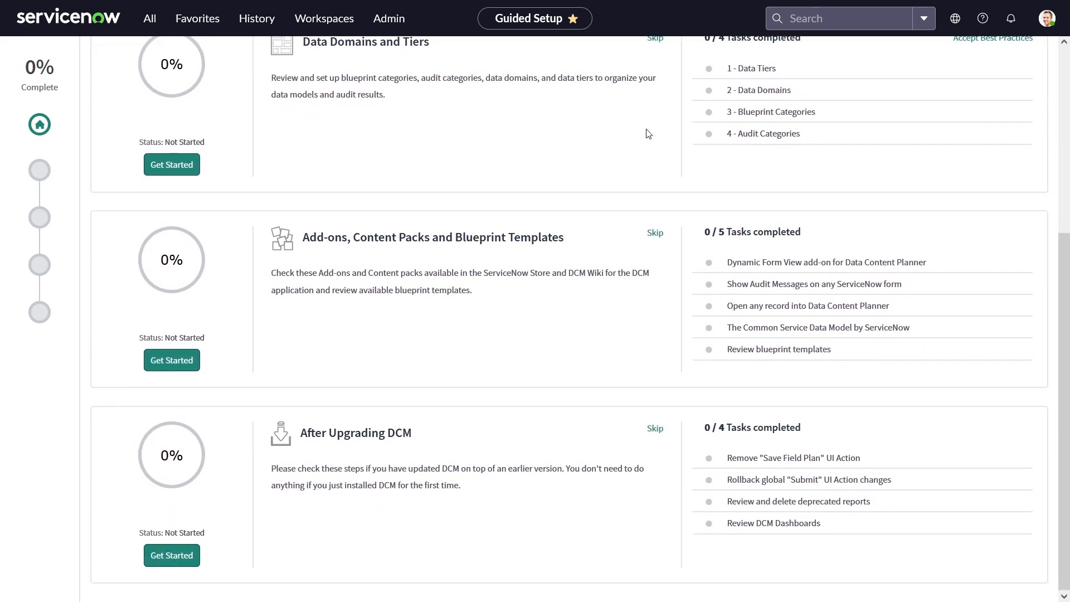
pyautogui.scroll(4, 648, 134)
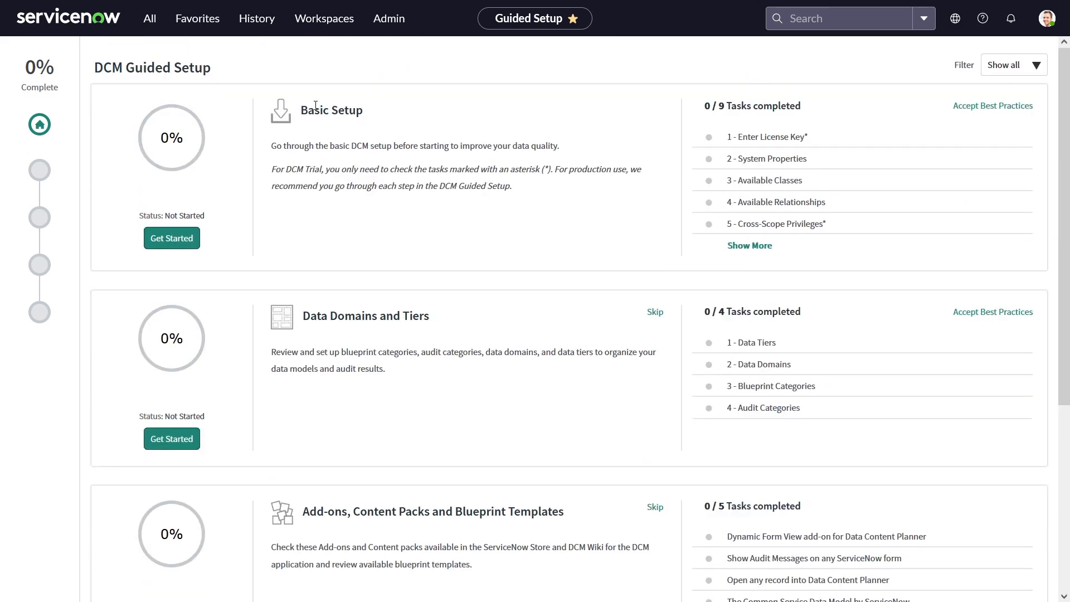
pyautogui.moveTo(302, 106); pyautogui.dragTo(410, 112)
pyautogui.click(410, 112)
pyautogui.moveTo(301, 515); pyautogui.dragTo(437, 523)
pyautogui.click(438, 524)
# Step: Start the Basic Setup section of the DCM Guided Setup and pin the help pane open
pyautogui.click(170, 239)
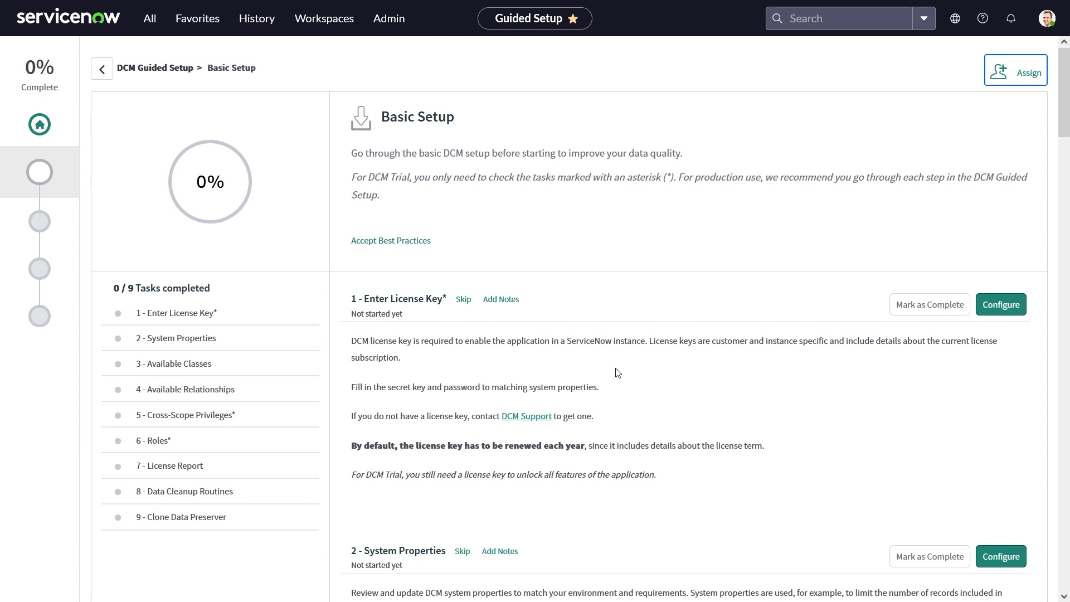
pyautogui.moveTo(671, 474); pyautogui.dragTo(350, 303)
pyautogui.click(411, 303)
pyautogui.click(985, 21)
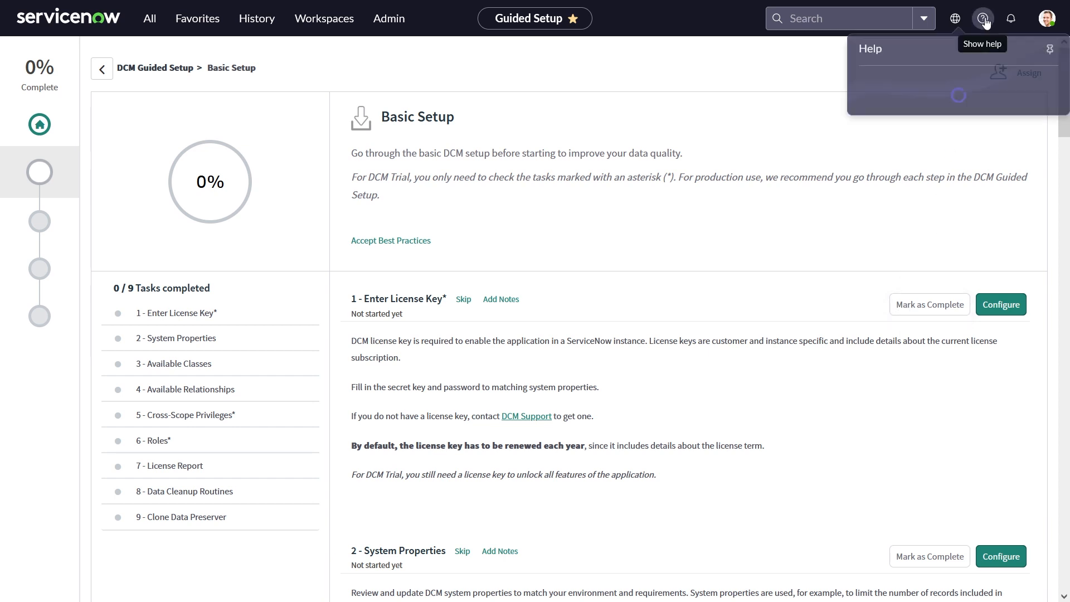
pyautogui.click(1051, 56)
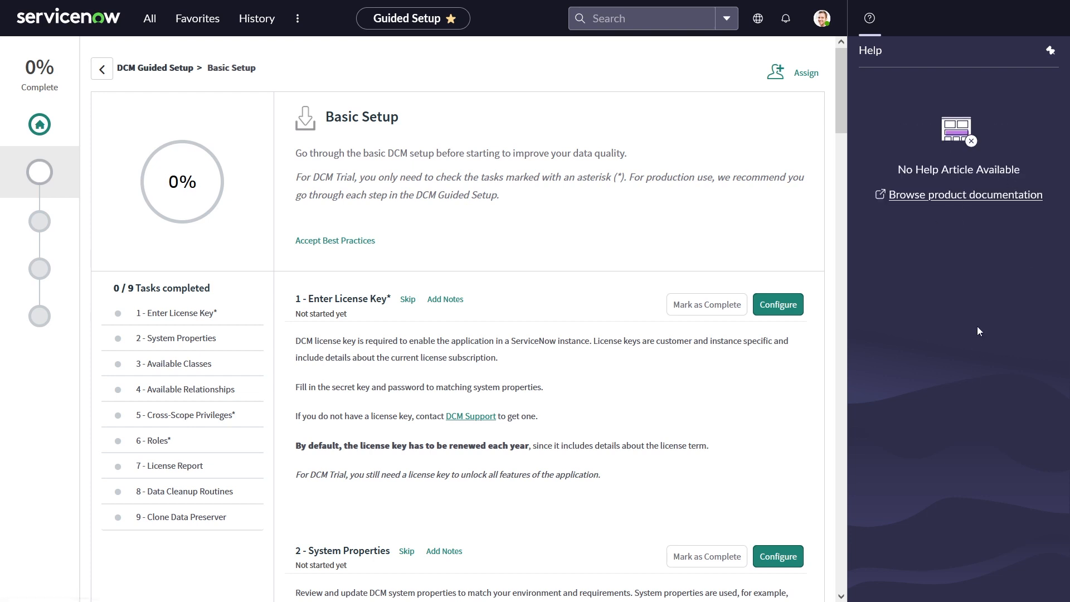
# Step: Open the configuration for the Enter License Key task and enable editing of the record in the Data Content Manager application
pyautogui.click(778, 305)
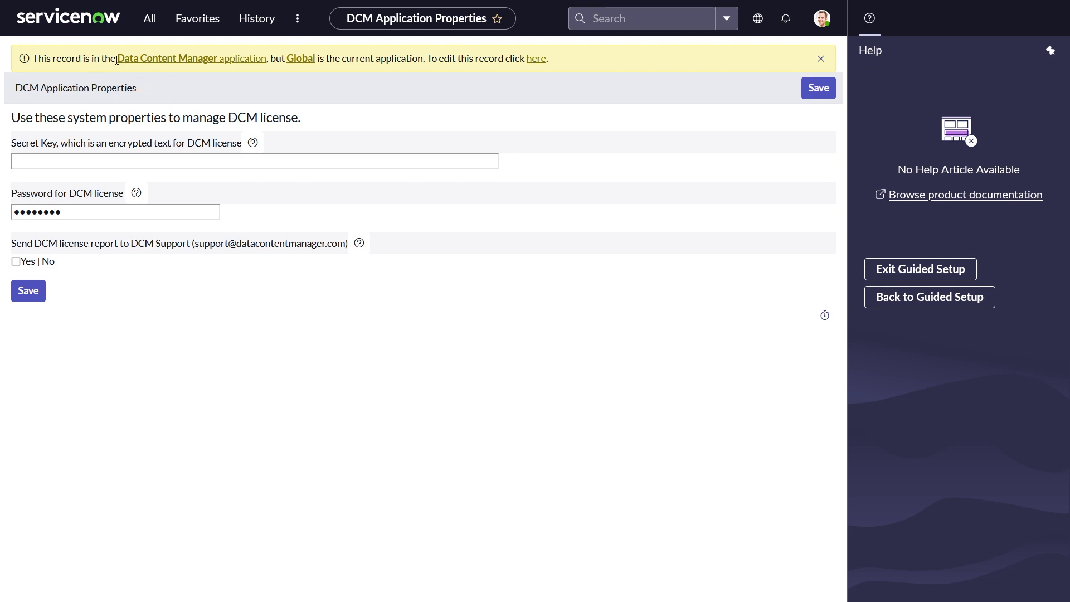
pyautogui.moveTo(116, 59); pyautogui.dragTo(226, 66)
pyautogui.click(222, 84)
pyautogui.click(536, 60)
# Step: Paste the license secret key into the Secret Key property for the DCM license
pyautogui.click(211, 163)
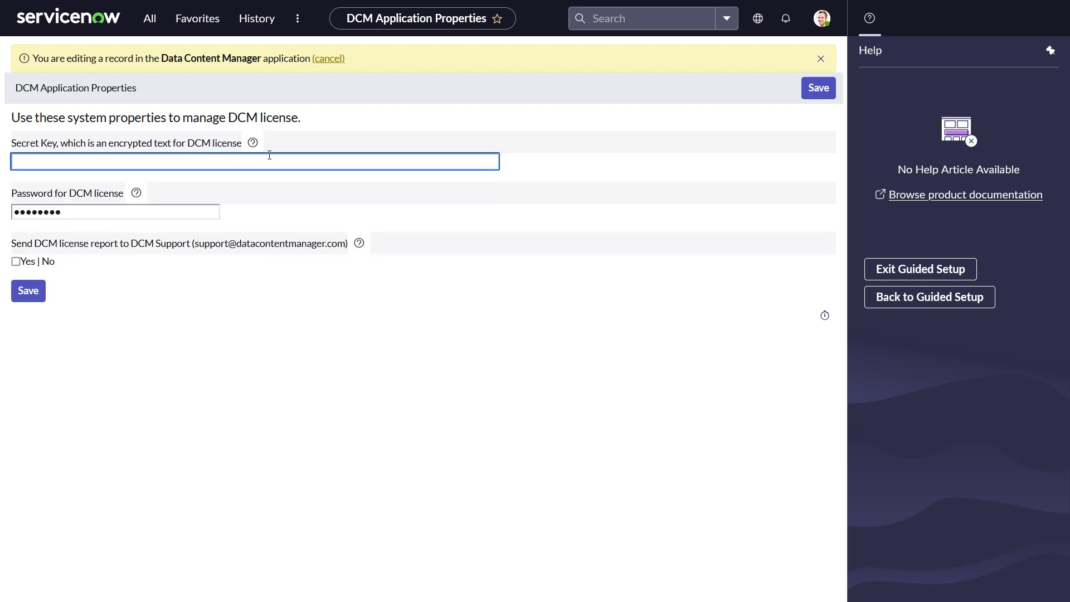
pyautogui.doubleClick(95, 208)
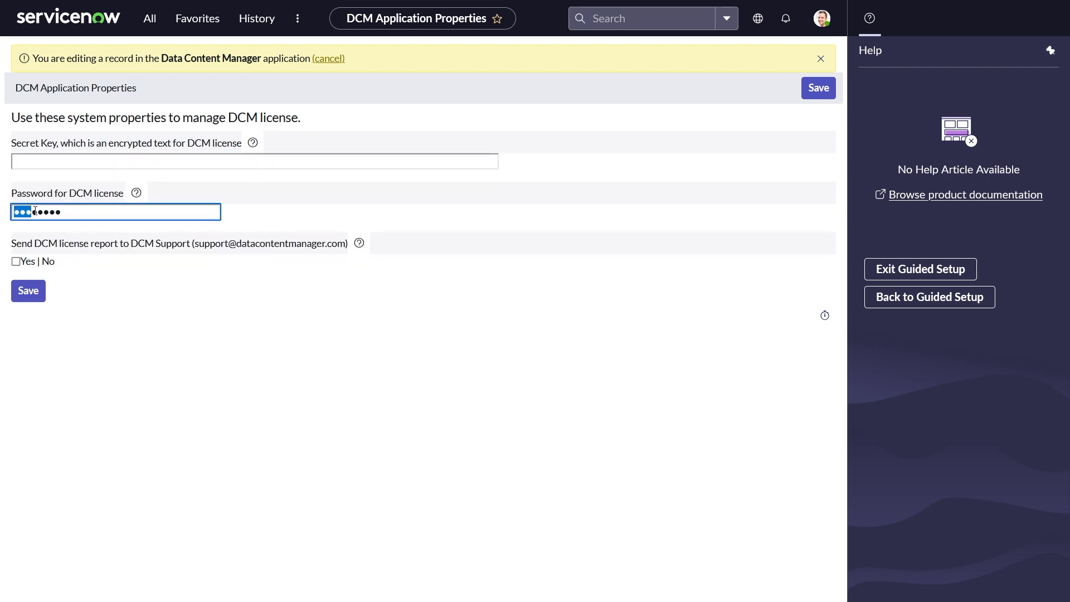
pyautogui.click(531, 193)
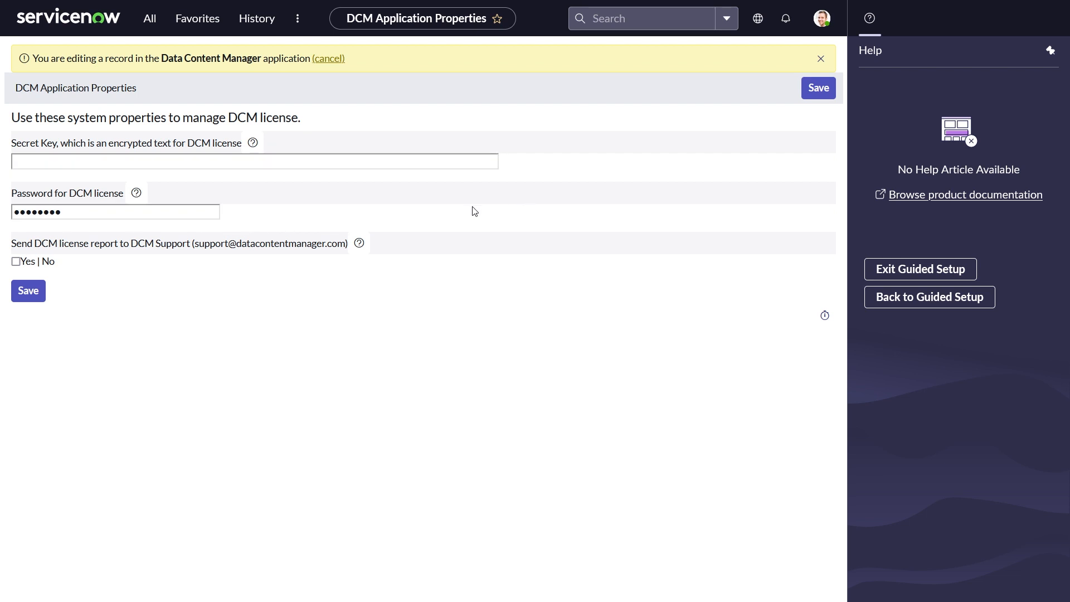
pyautogui.click(290, 162)
pyautogui.hotkey('ctrl', 'v')
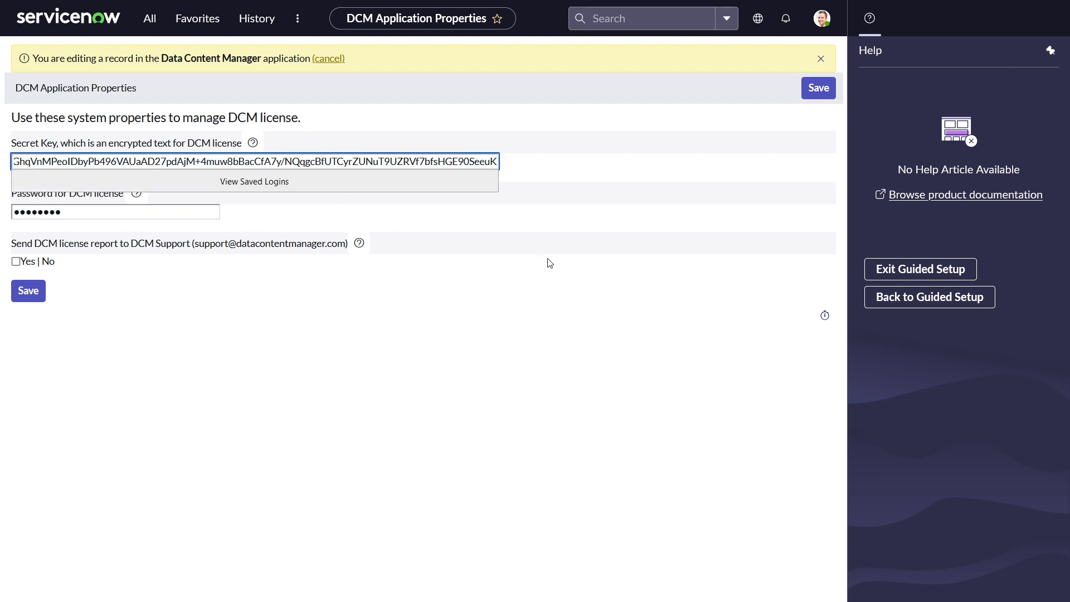
pyautogui.press('Tab')
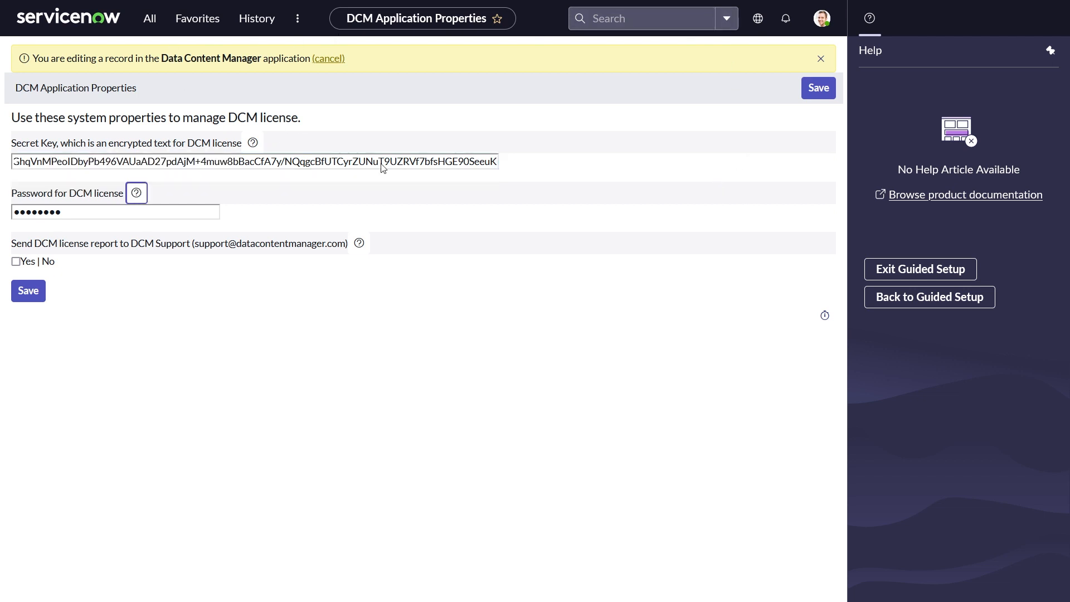
# Step: Replace the content of the Password for DCM license property with the license password
pyautogui.click(1044, 96)
pyautogui.click(11, 212)
pyautogui.hotkey('ctrl', 'a')
pyautogui.hotkey('ctrl', 'v')
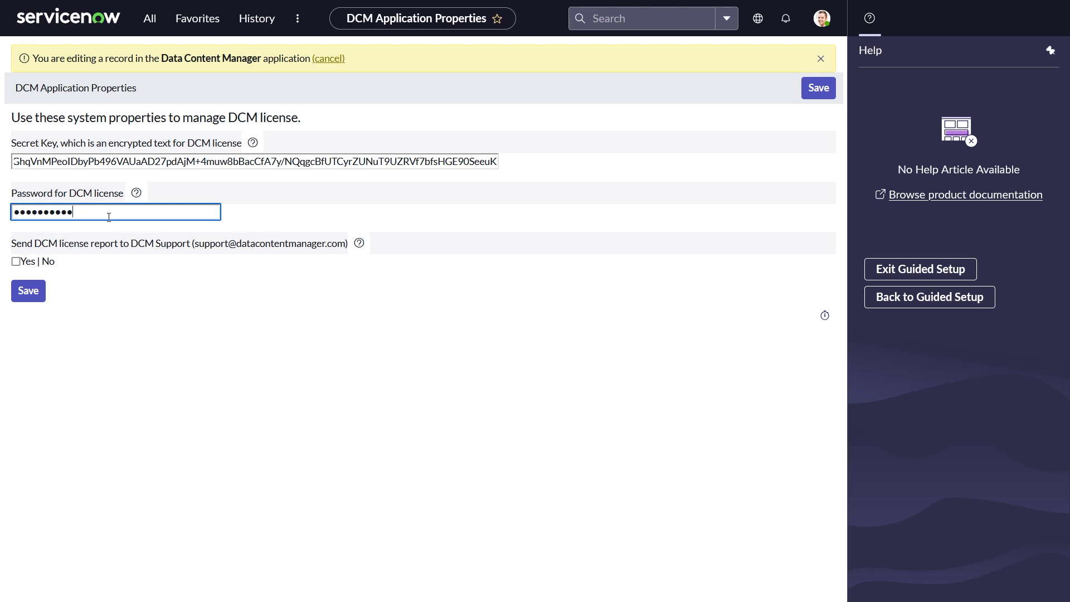
pyautogui.click(179, 317)
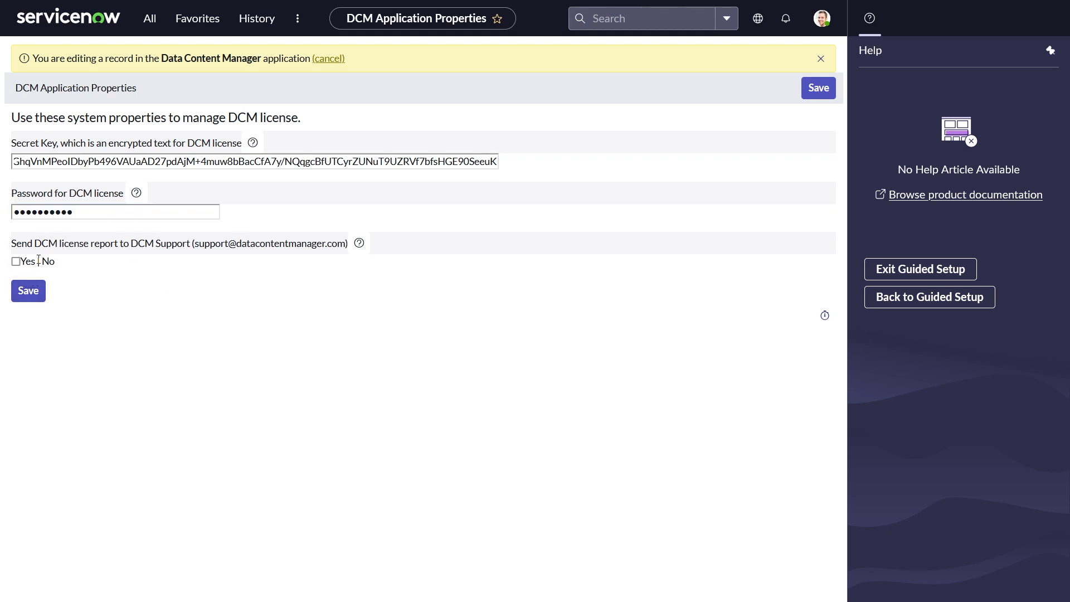
# Step: Save the DCM application properties for the license
pyautogui.moveTo(34, 243); pyautogui.dragTo(114, 244)
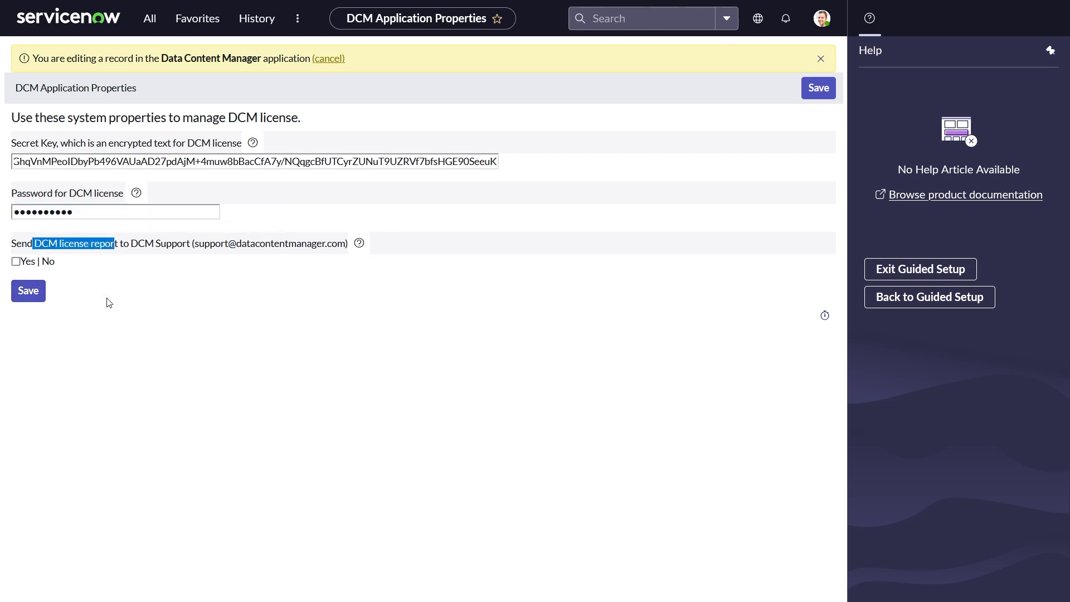
pyautogui.click(105, 350)
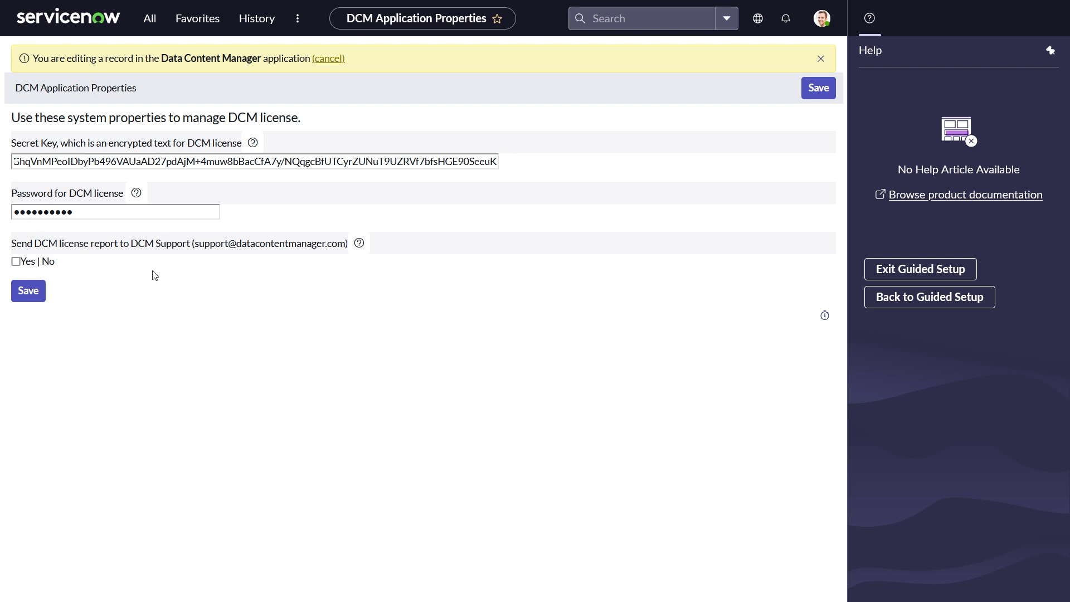
pyautogui.click(25, 291)
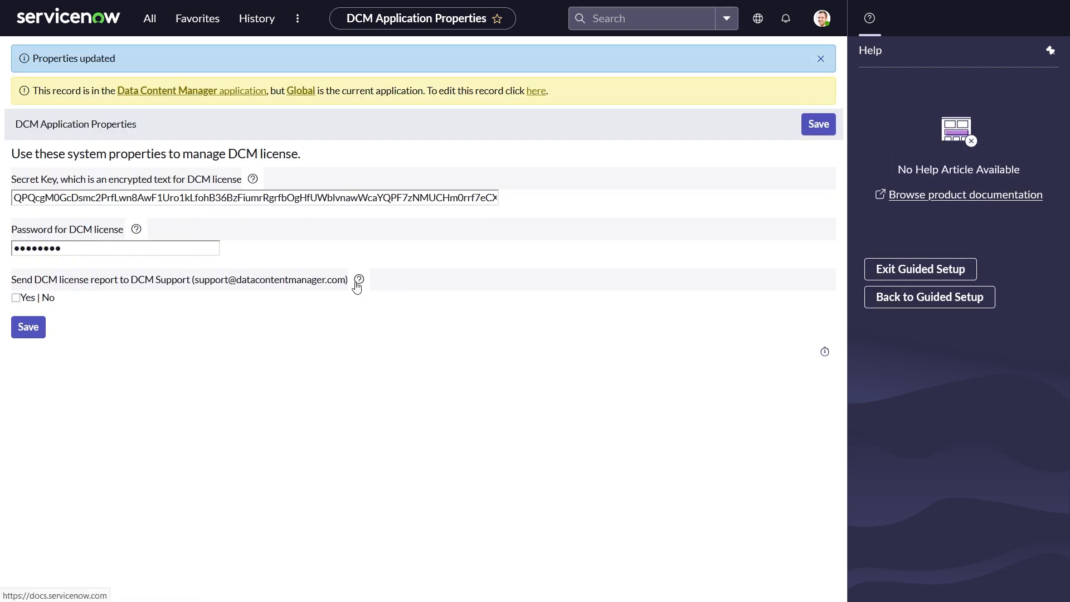
pyautogui.moveTo(357, 285)
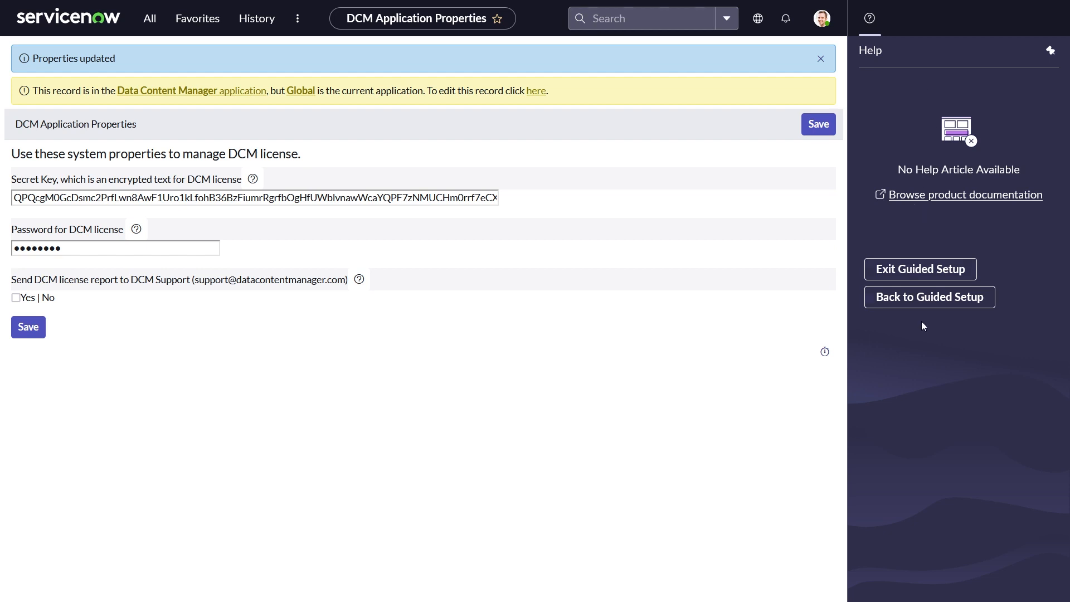
# Step: Return to the Guided Setup and mark the Enter License Key task as complete
pyautogui.click(913, 298)
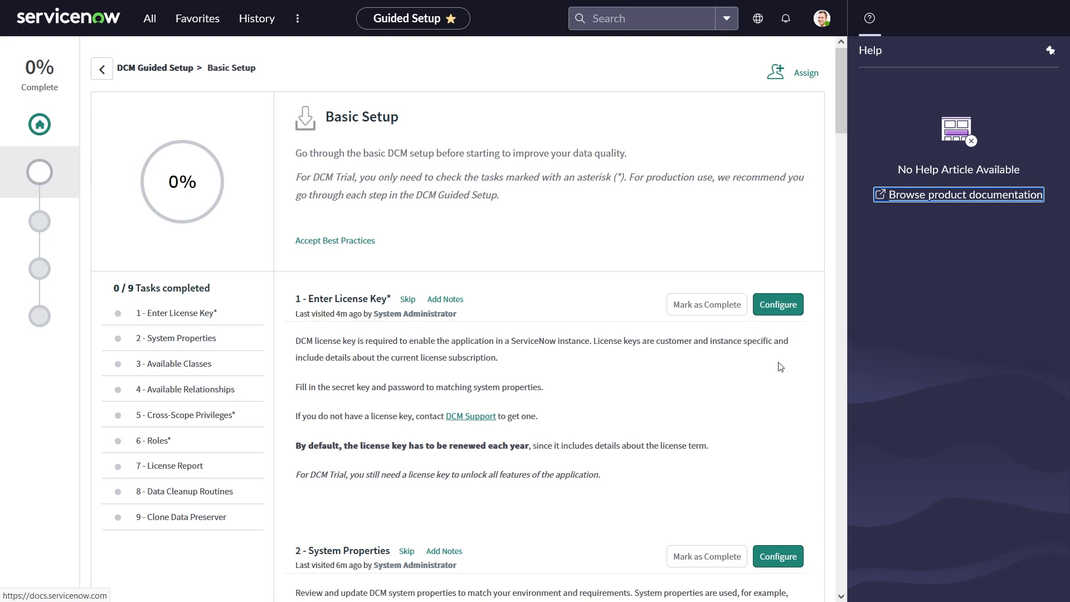
pyautogui.click(693, 305)
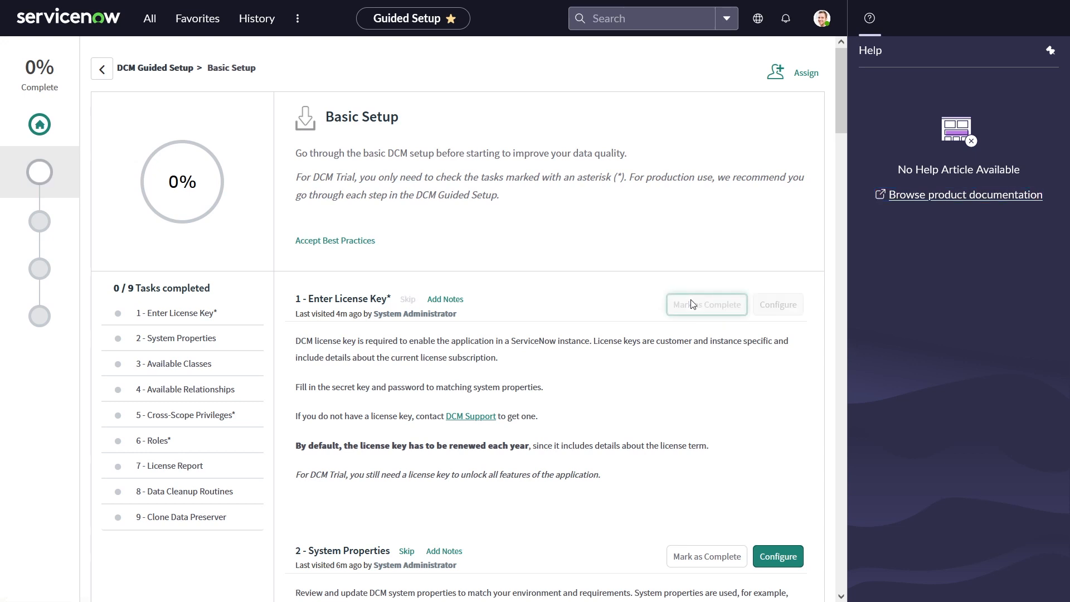
# Step: Review the instructions and script subtasks of the Cross-Scope Privileges task in the Basic Setup
pyautogui.scroll(-6, 597, 359)
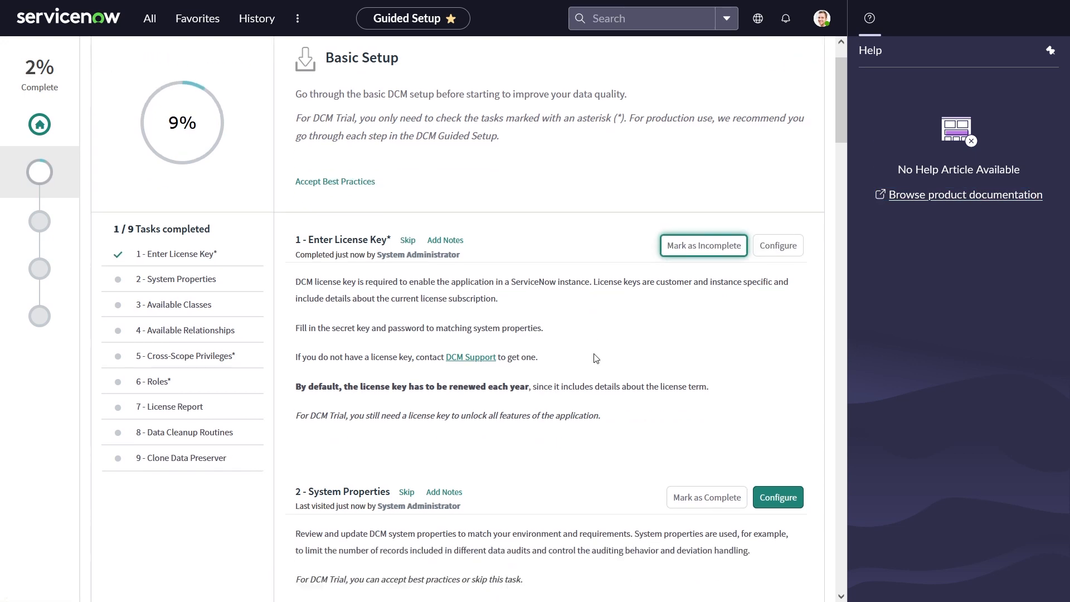
pyautogui.scroll(-14, 596, 358)
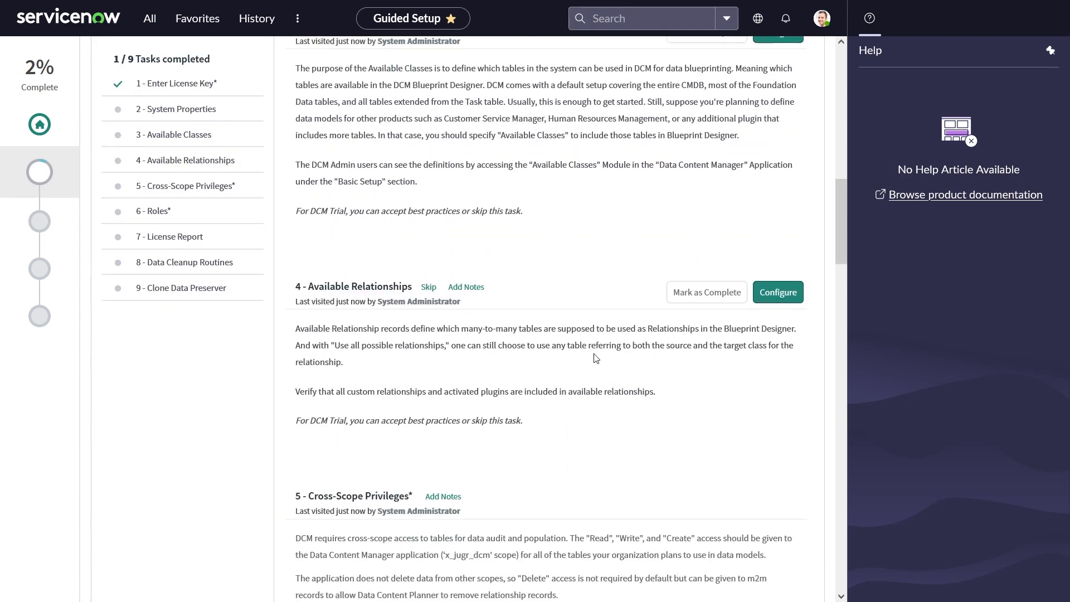
pyautogui.scroll(-1, 597, 358)
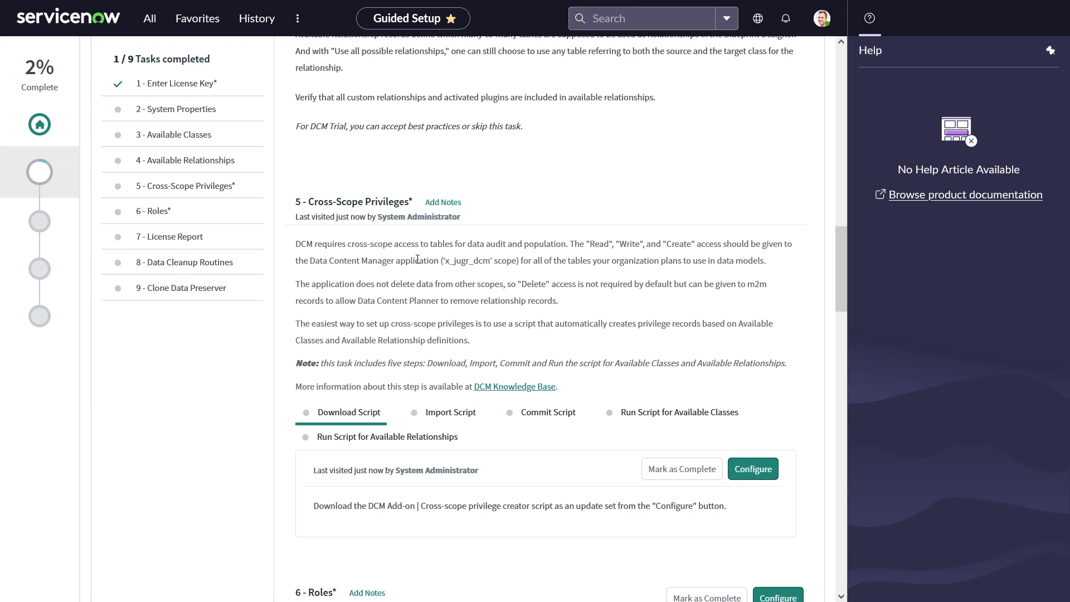
pyautogui.click(452, 421)
pyautogui.click(560, 416)
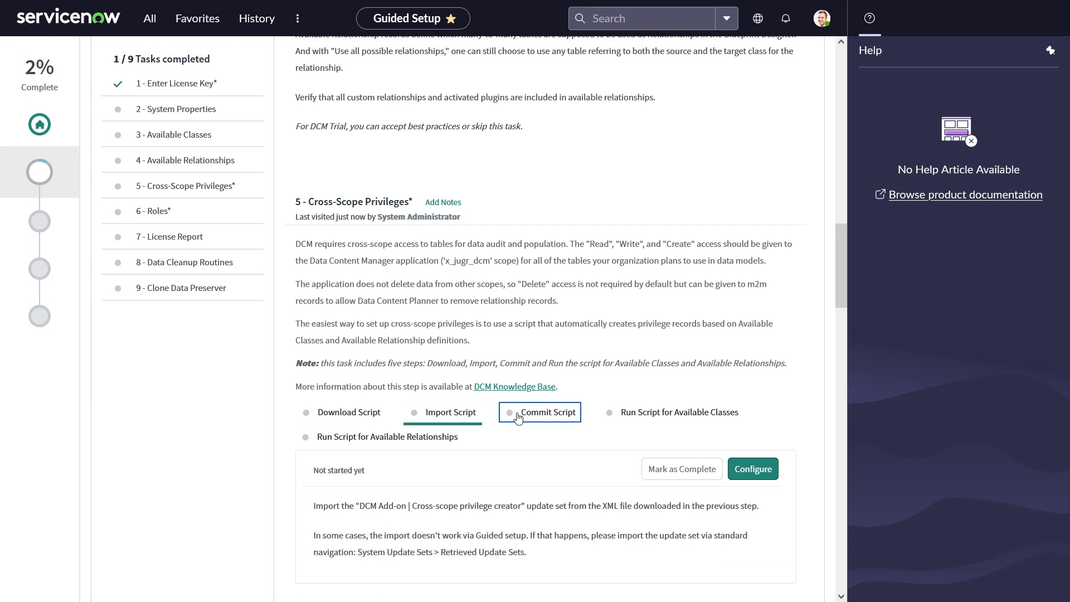
pyautogui.click(352, 412)
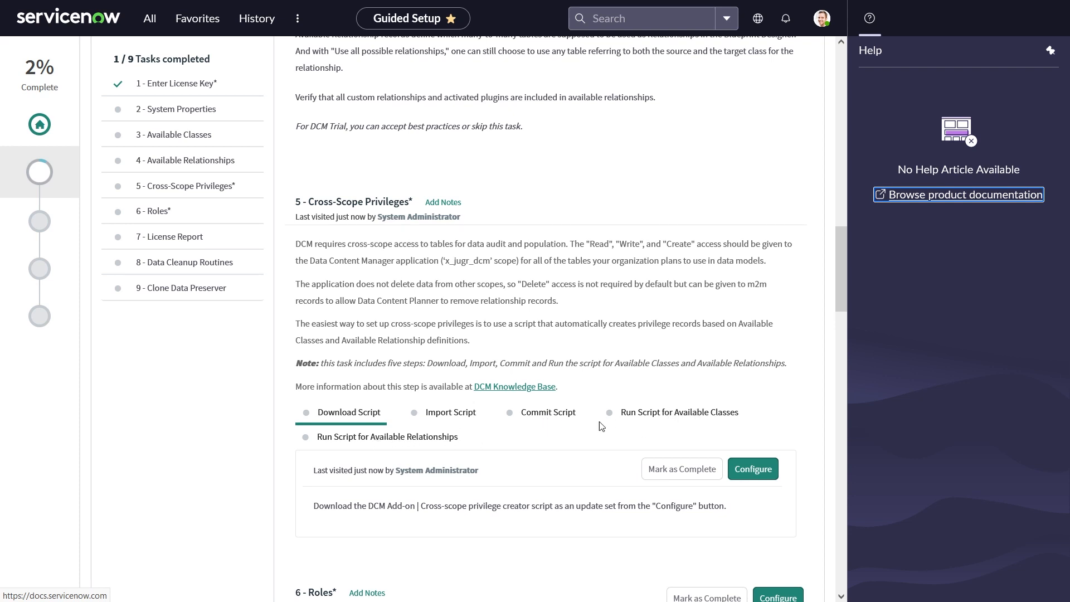
# Step: Download the cross-scope privilege creator update set from the DCM Knowledge Base and mark the Download Script subtask as complete
pyautogui.click(751, 468)
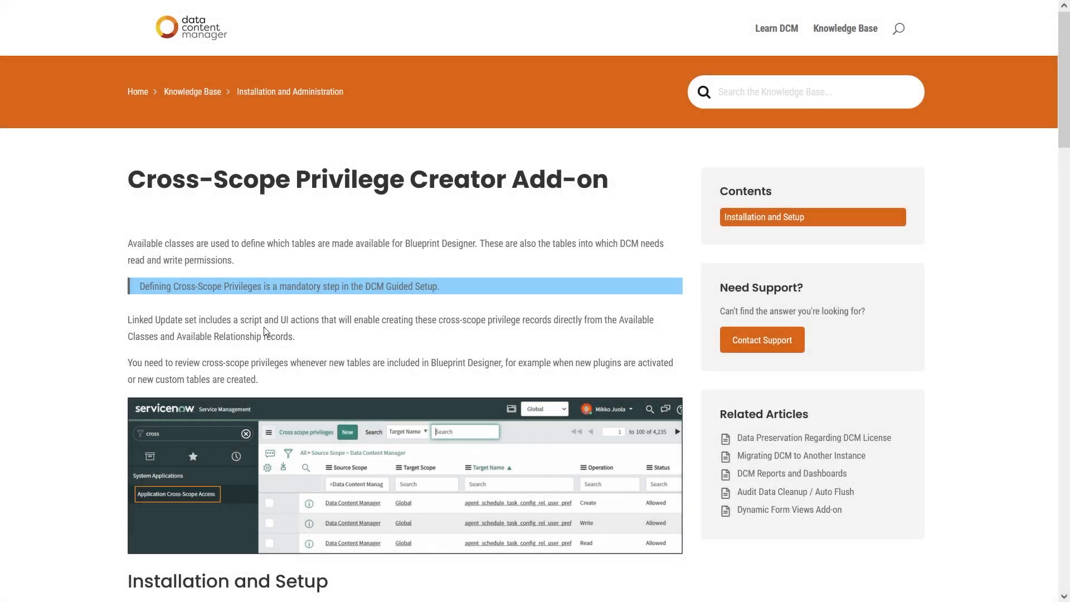
pyautogui.scroll(-5, 265, 331)
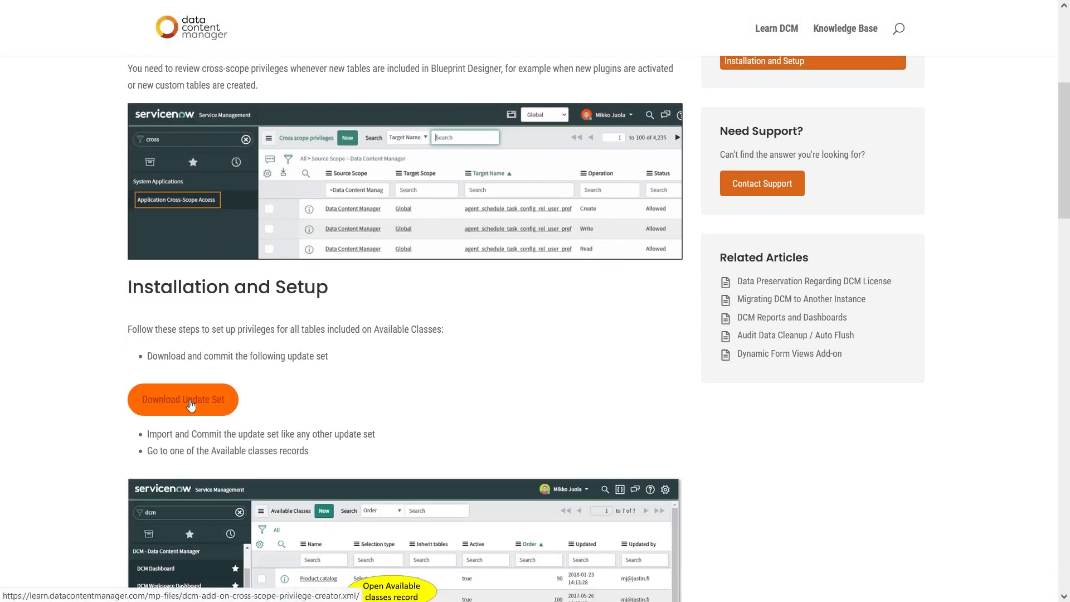
pyautogui.click(182, 401)
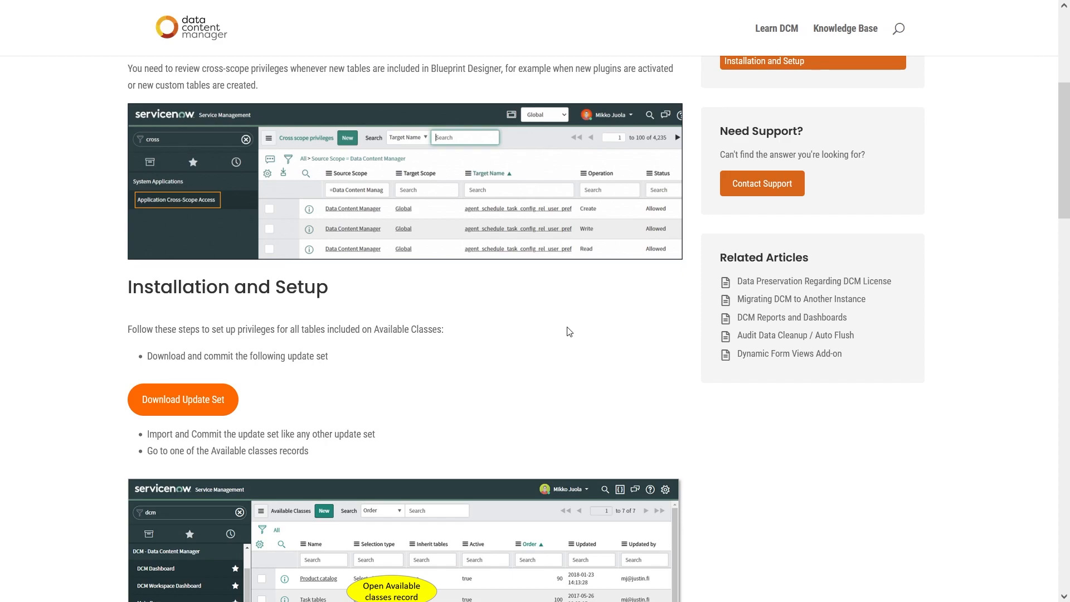
pyautogui.hotkey('ctrl', 'w')
pyautogui.click(540, 144)
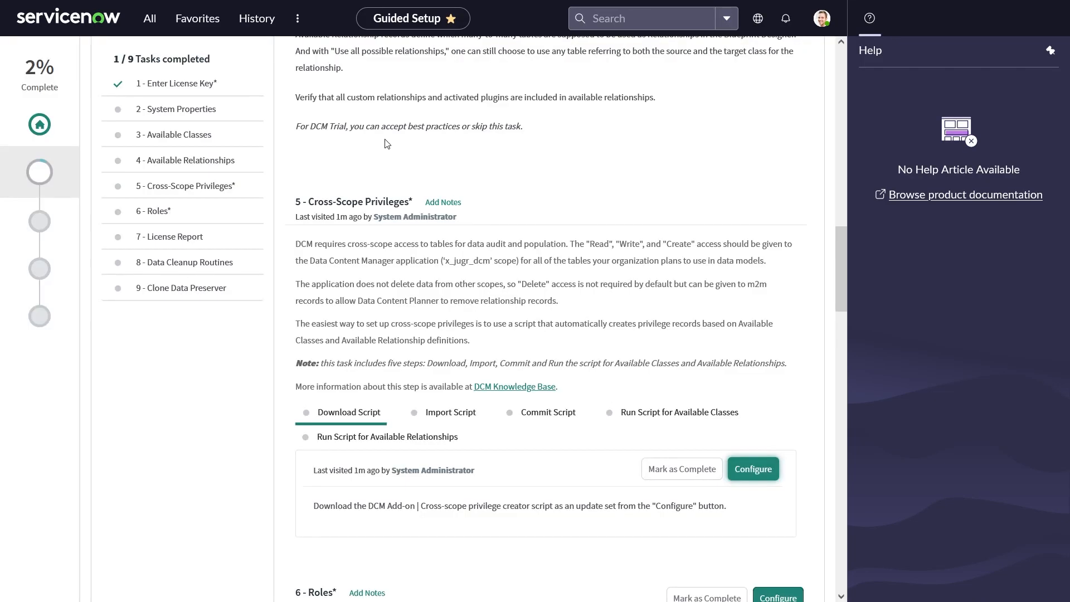
pyautogui.click(697, 470)
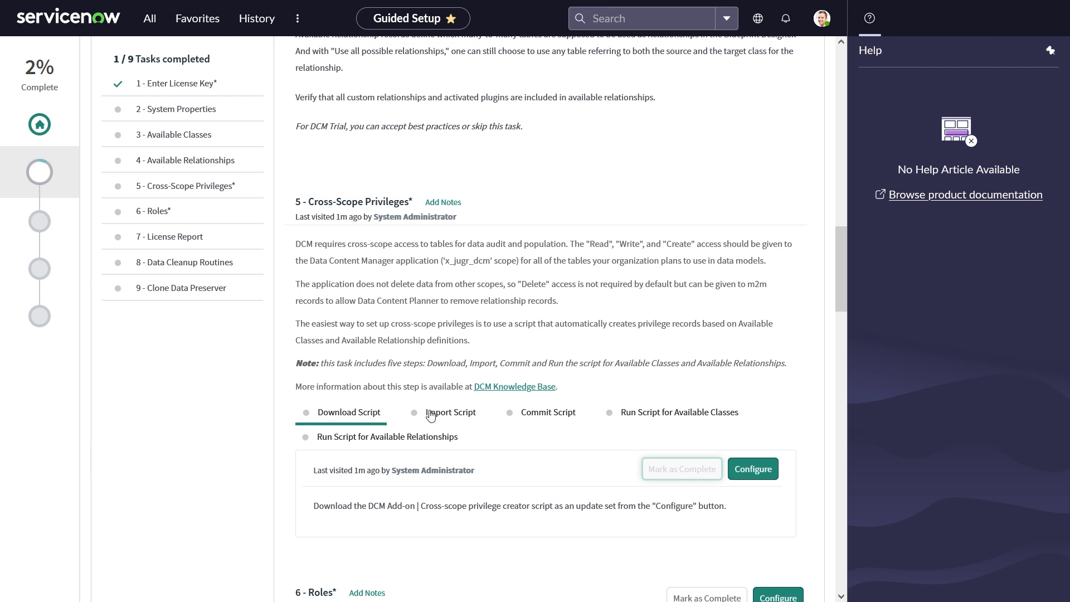
# Step: Import dcm-add-on-cross-scope-privilege-creator.xml from the Downloads folder and mark the Import Script subtask as complete
pyautogui.click(735, 467)
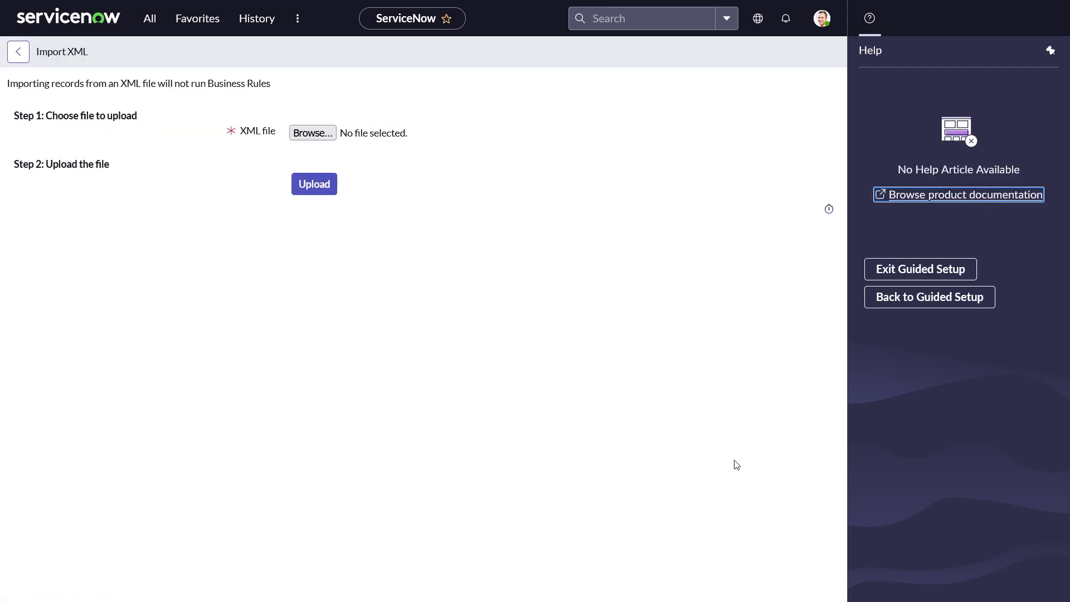
pyautogui.click(327, 136)
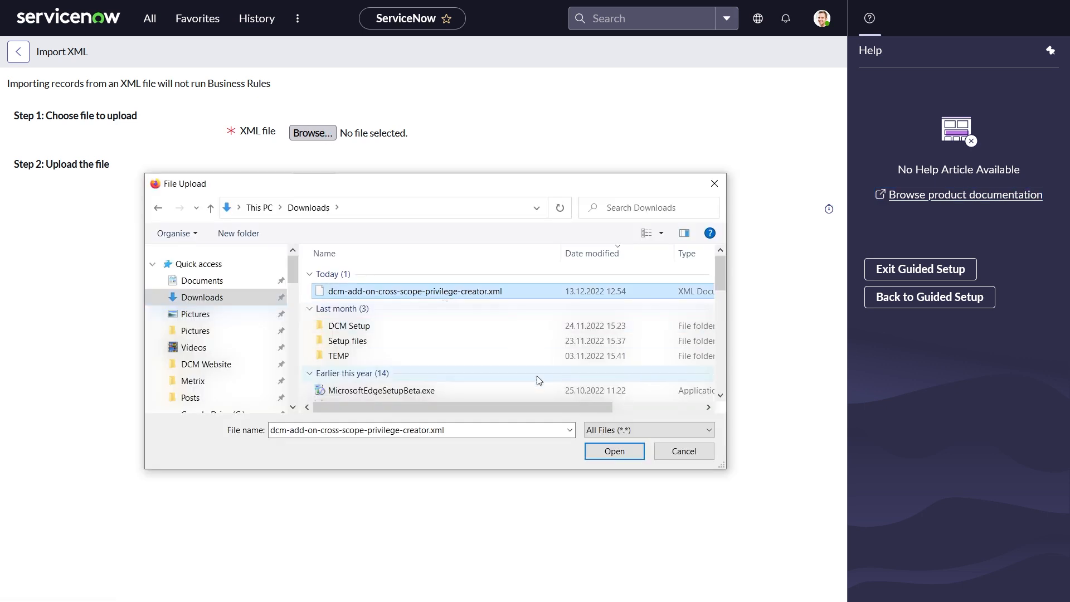
pyautogui.click(629, 455)
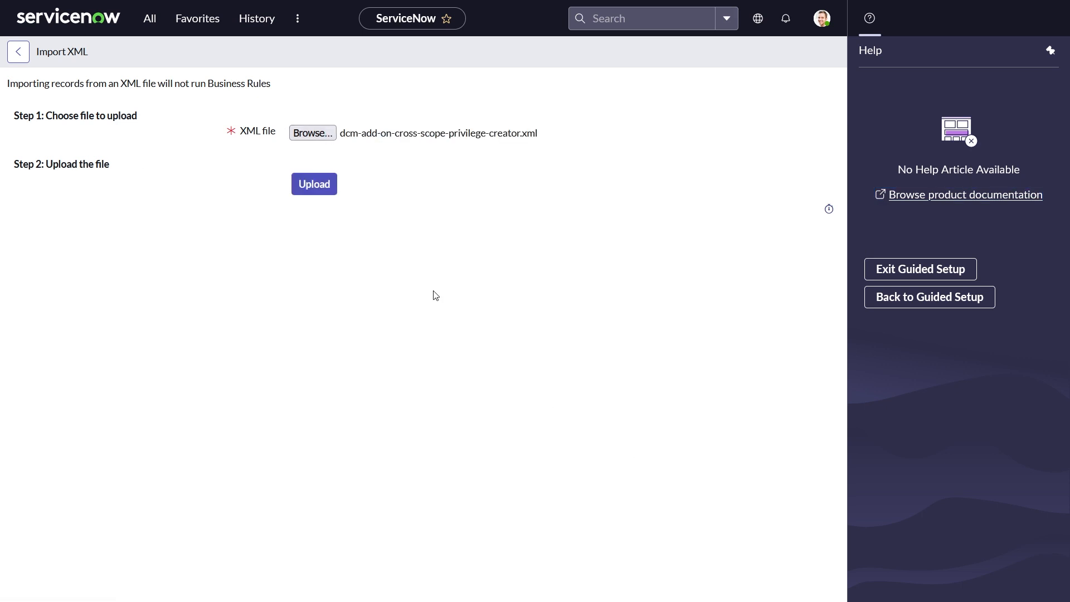
pyautogui.click(314, 186)
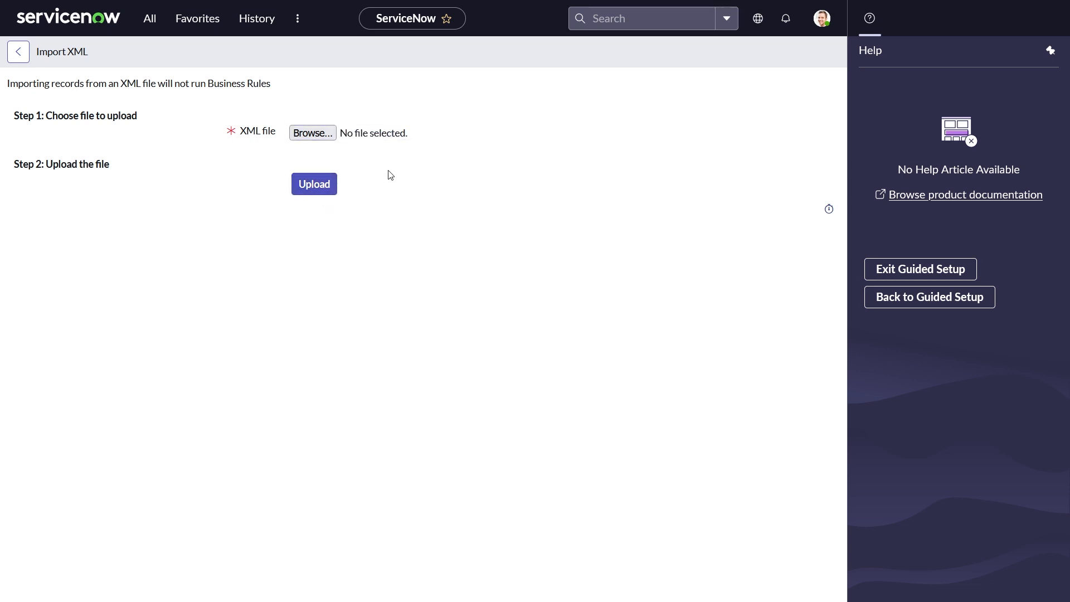
pyautogui.click(921, 296)
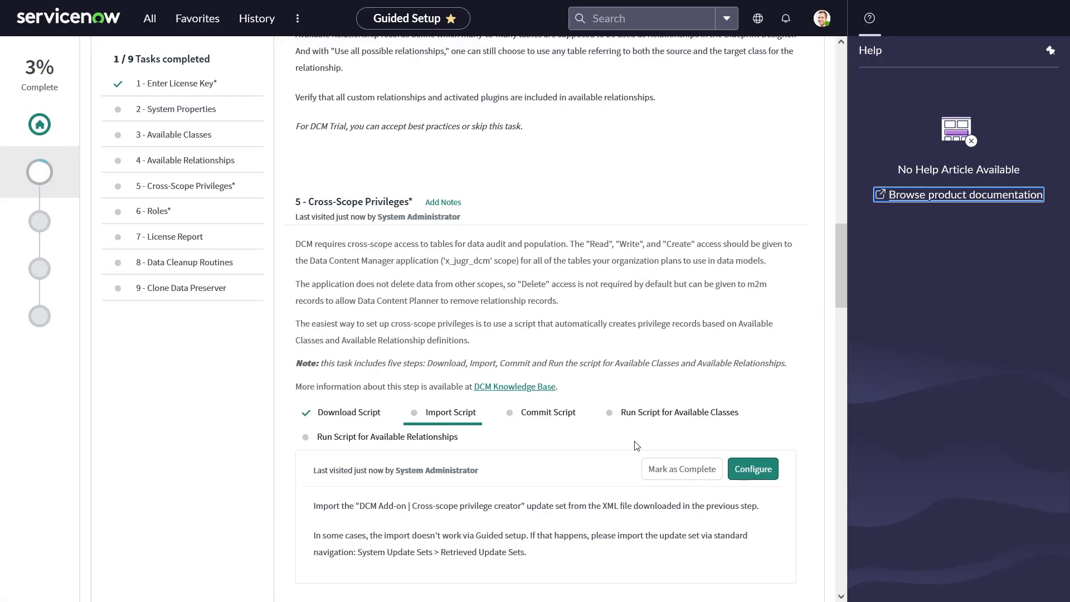
pyautogui.click(687, 472)
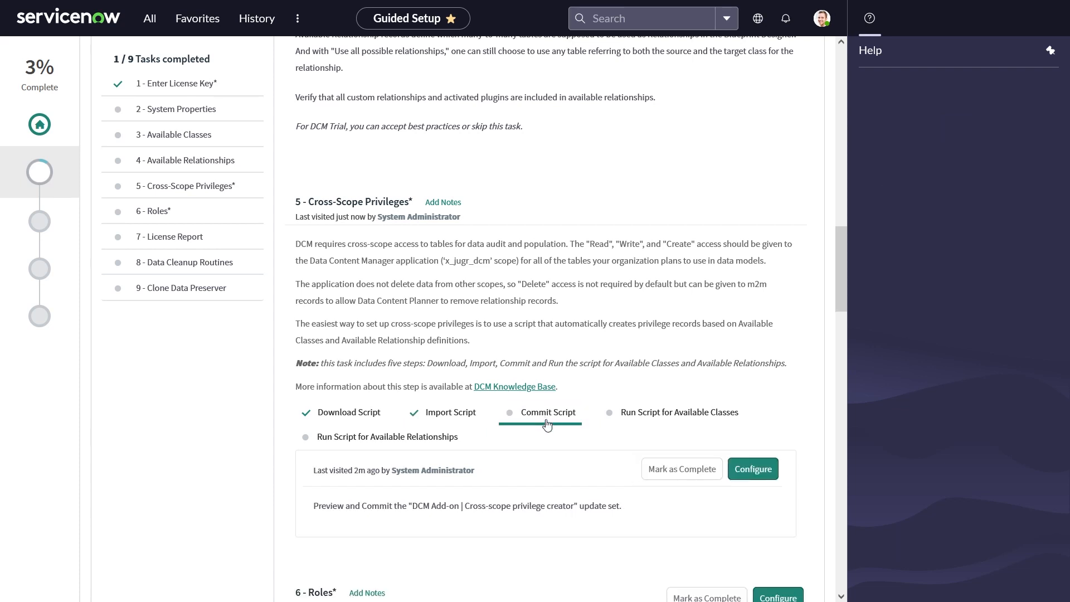
# Step: From the Commit Script configuration, open the retrieved DCM Addon Util cross scope privilege creator update set and preview it
pyautogui.click(754, 469)
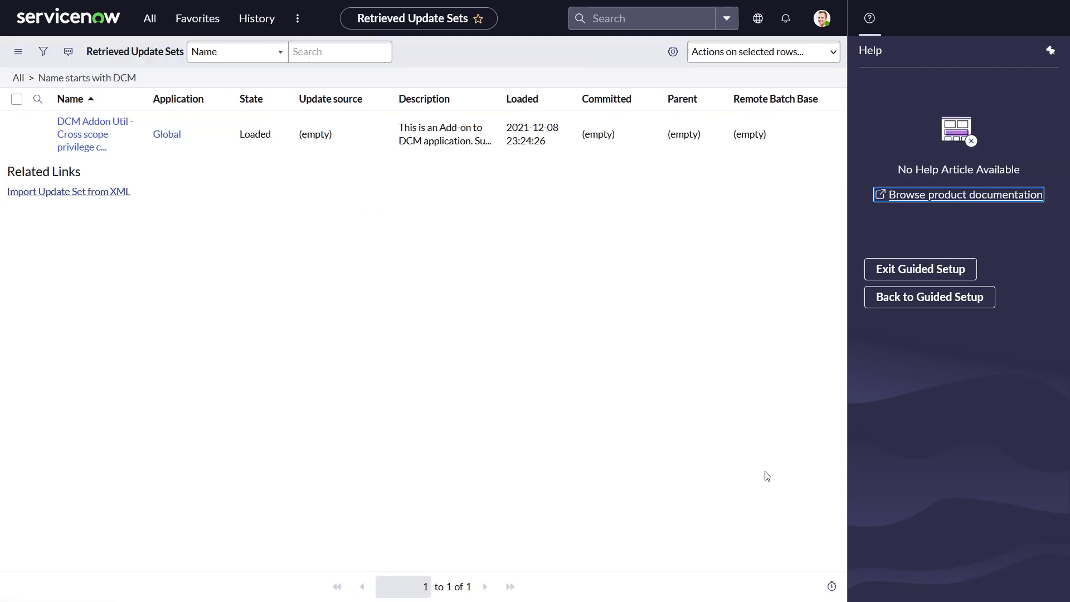
pyautogui.click(93, 135)
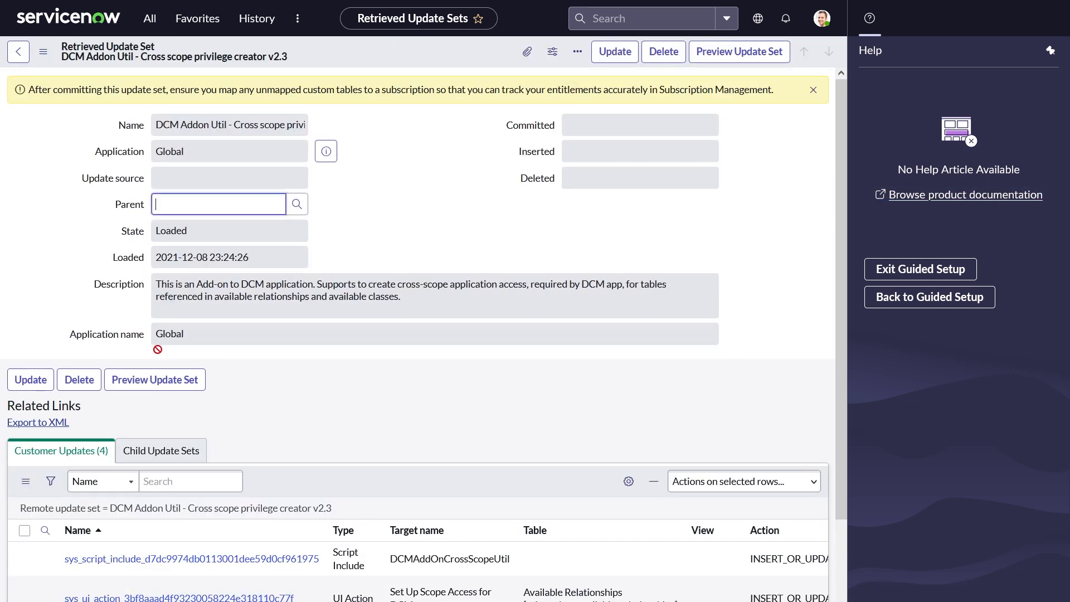
pyautogui.click(159, 384)
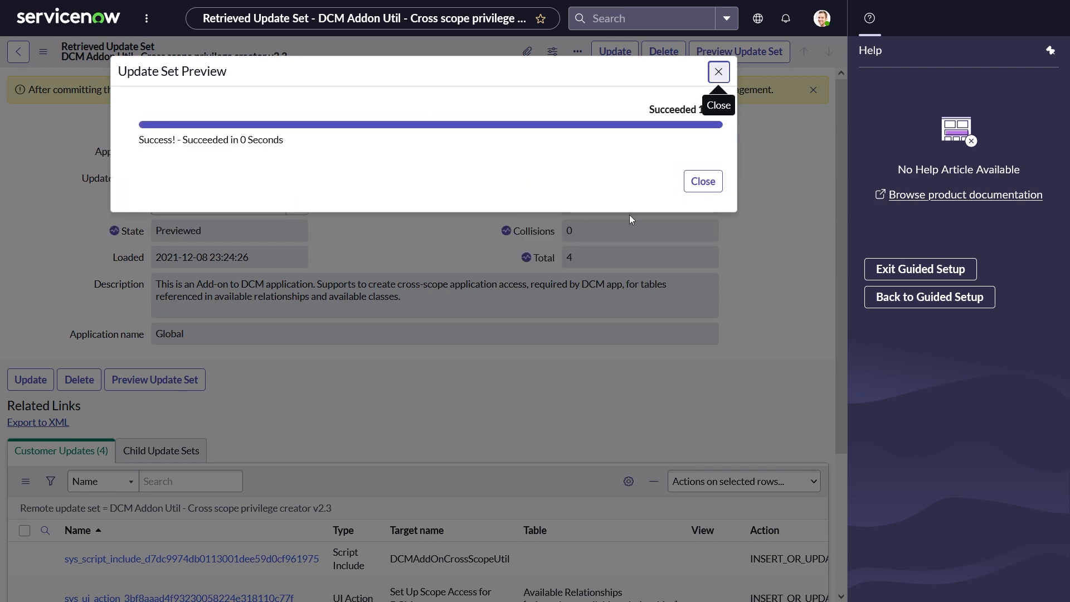
pyautogui.click(704, 183)
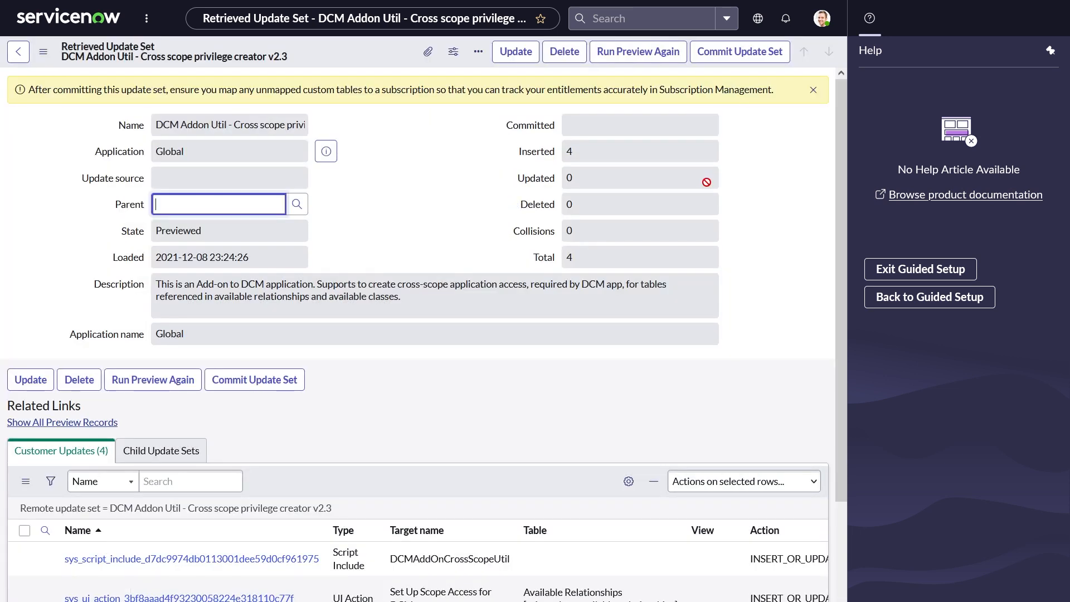
# Step: Commit the previewed update set and mark the Commit Script subtask as complete in the Guided Setup
pyautogui.click(278, 380)
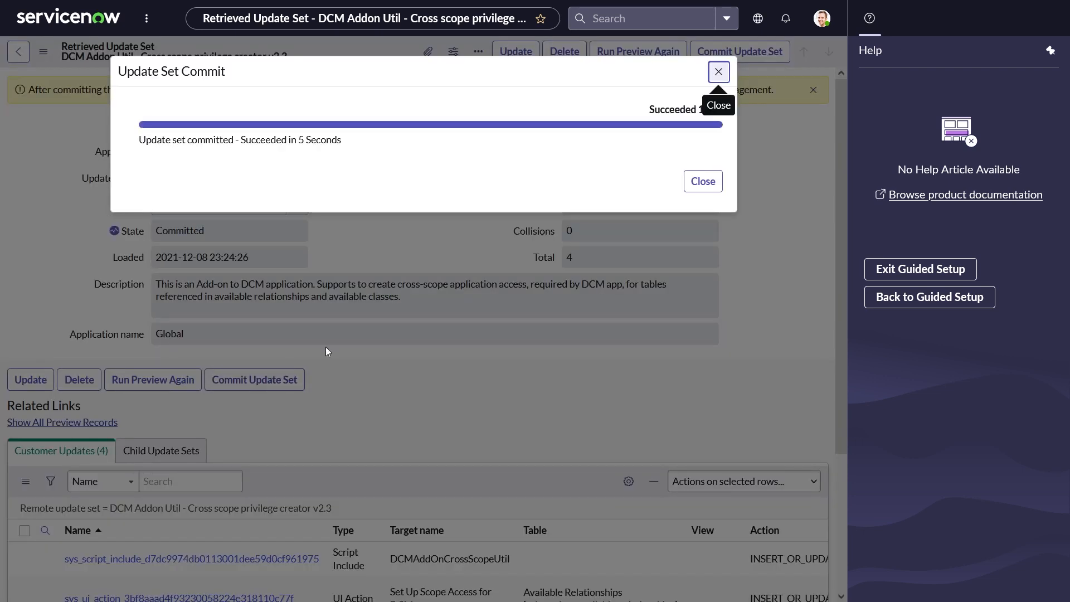
pyautogui.click(703, 181)
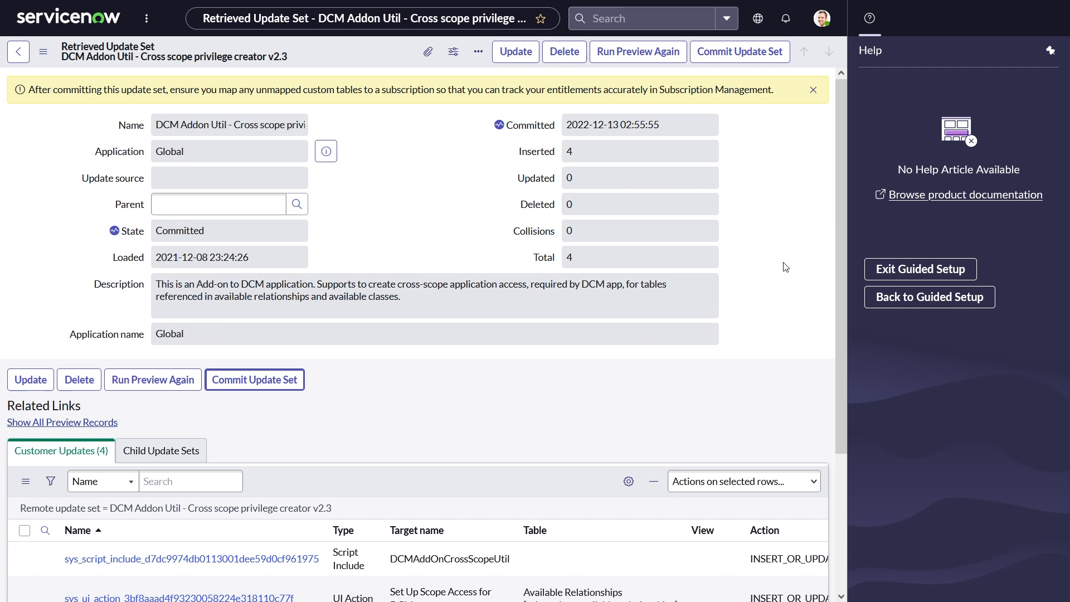
pyautogui.click(940, 297)
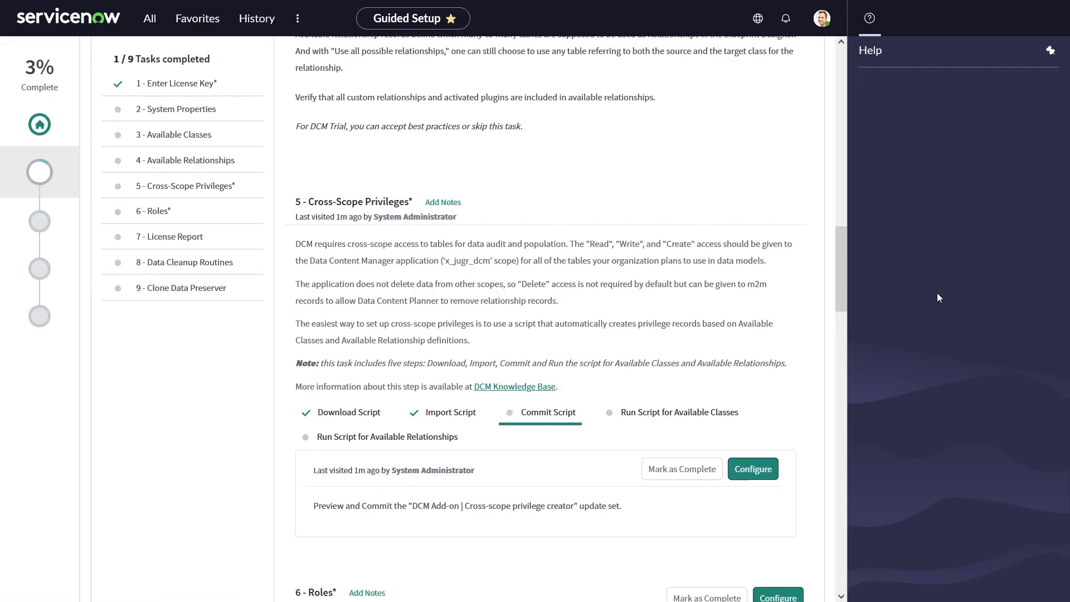
pyautogui.click(682, 468)
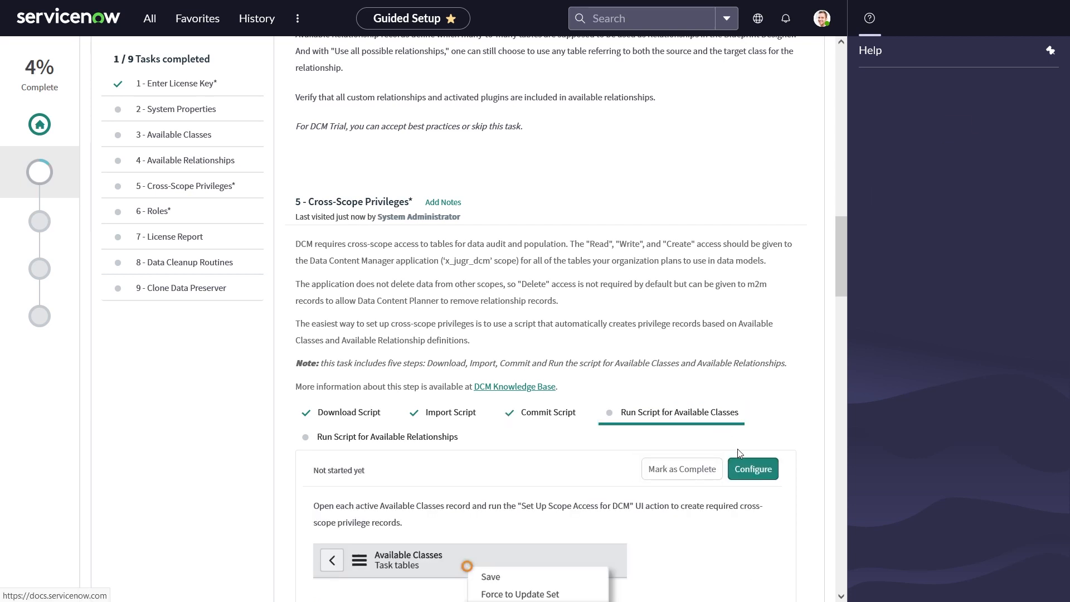
# Step: Open the configuration for Run Script for Available Classes and open the CMDB Classes record
pyautogui.scroll(-3, 768, 428)
pyautogui.scroll(-1, 768, 428)
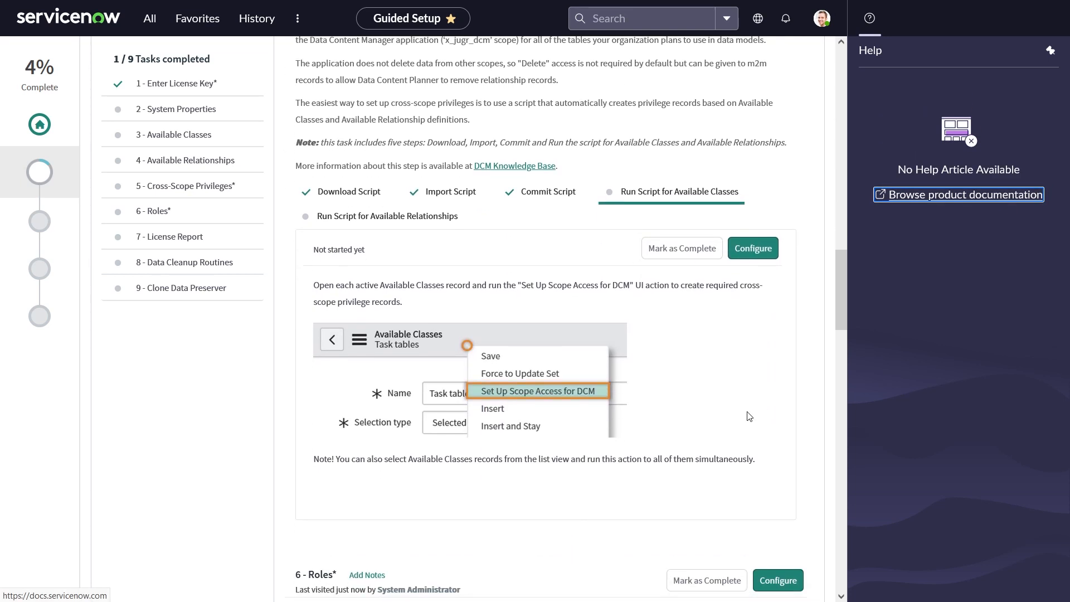
pyautogui.click(762, 254)
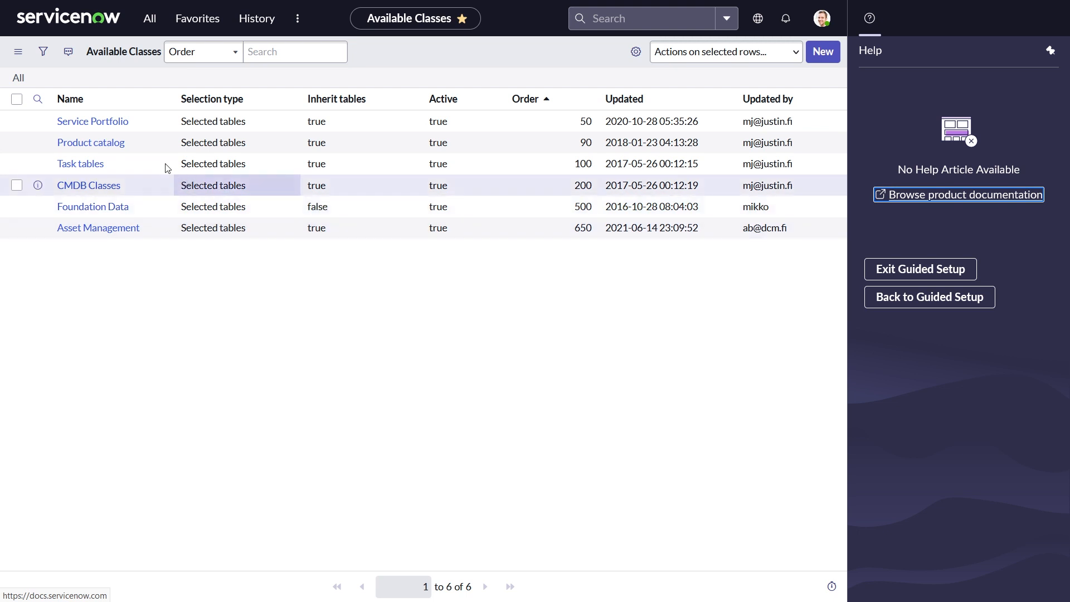
pyautogui.click(102, 186)
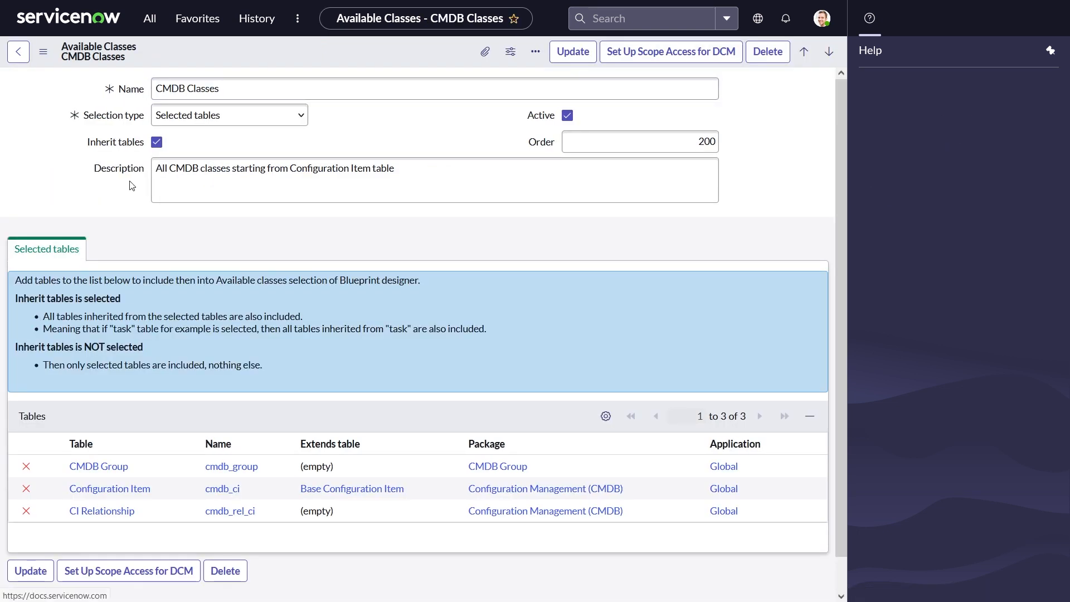
# Step: Set up scope access for DCM on the CMDB Classes record, creating privileges for the Create, Read and Write operations
pyautogui.moveTo(85, 116); pyautogui.dragTo(153, 121)
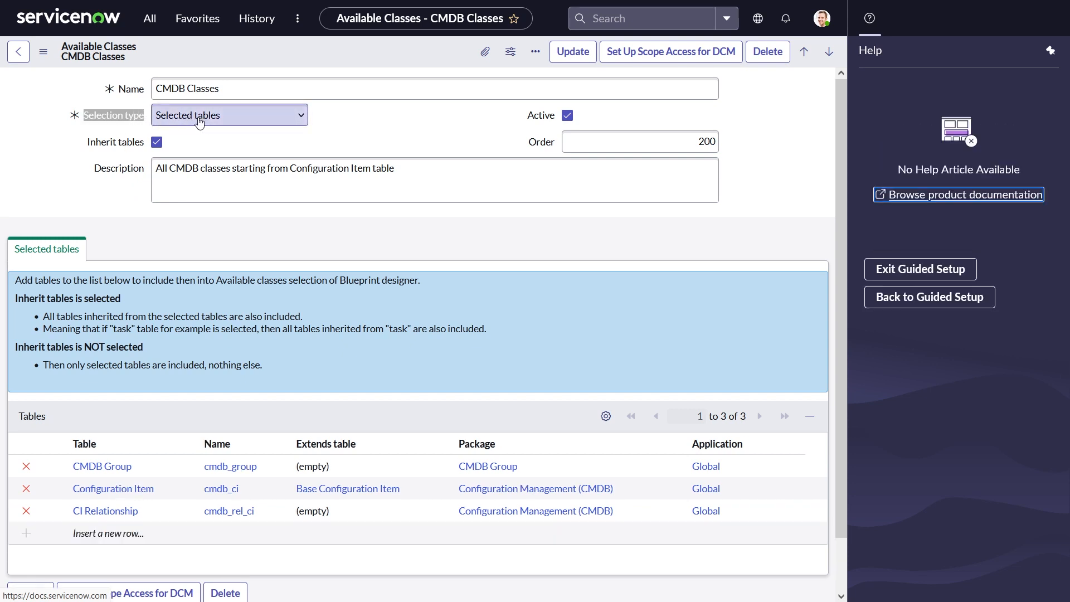
pyautogui.moveTo(135, 145)
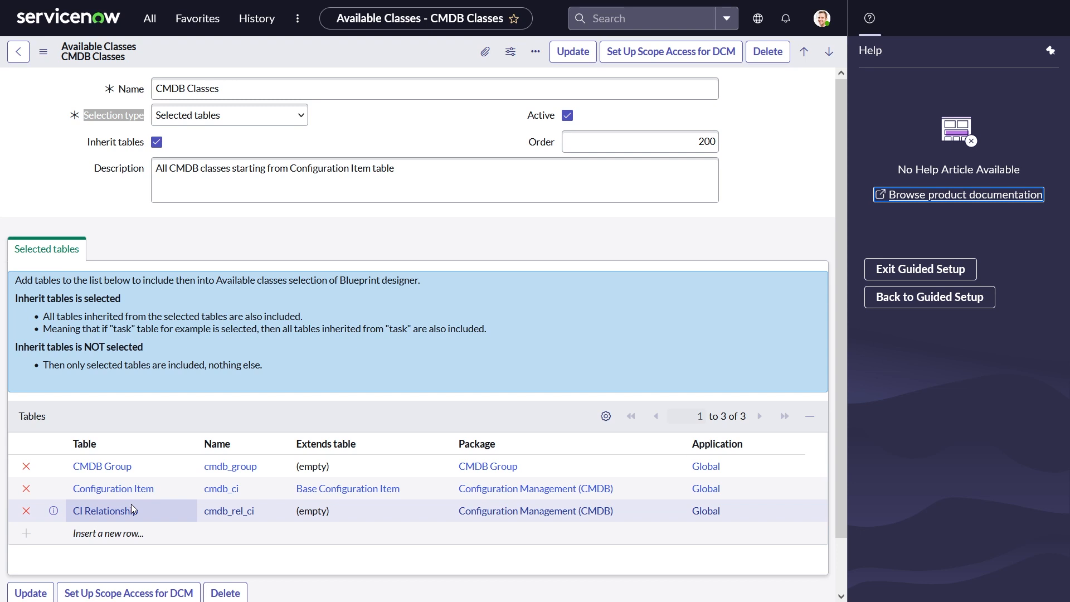
pyautogui.moveTo(251, 490); pyautogui.dragTo(216, 494)
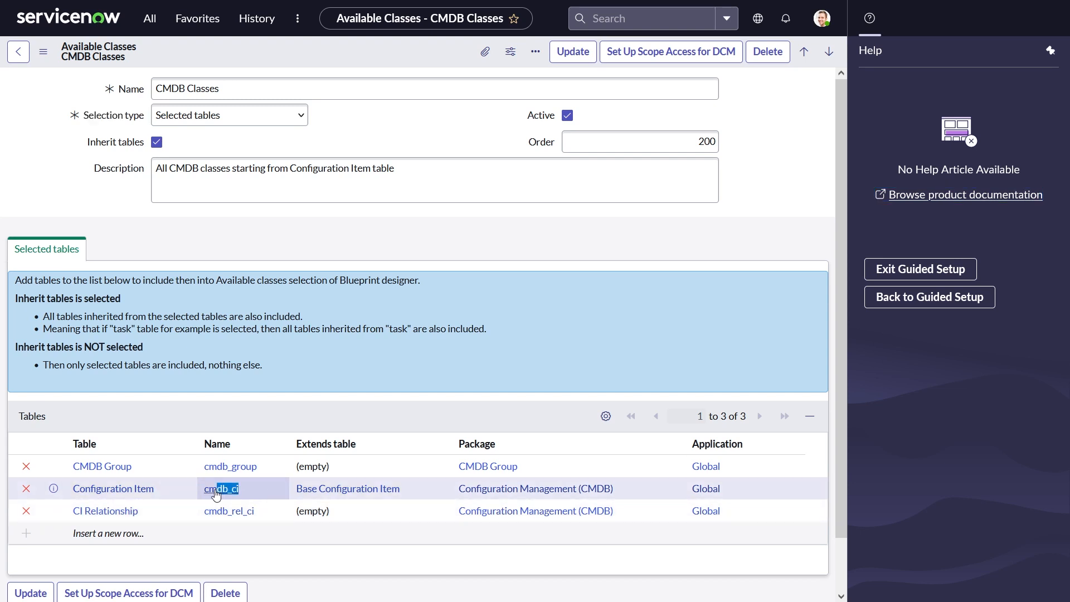
pyautogui.click(207, 495)
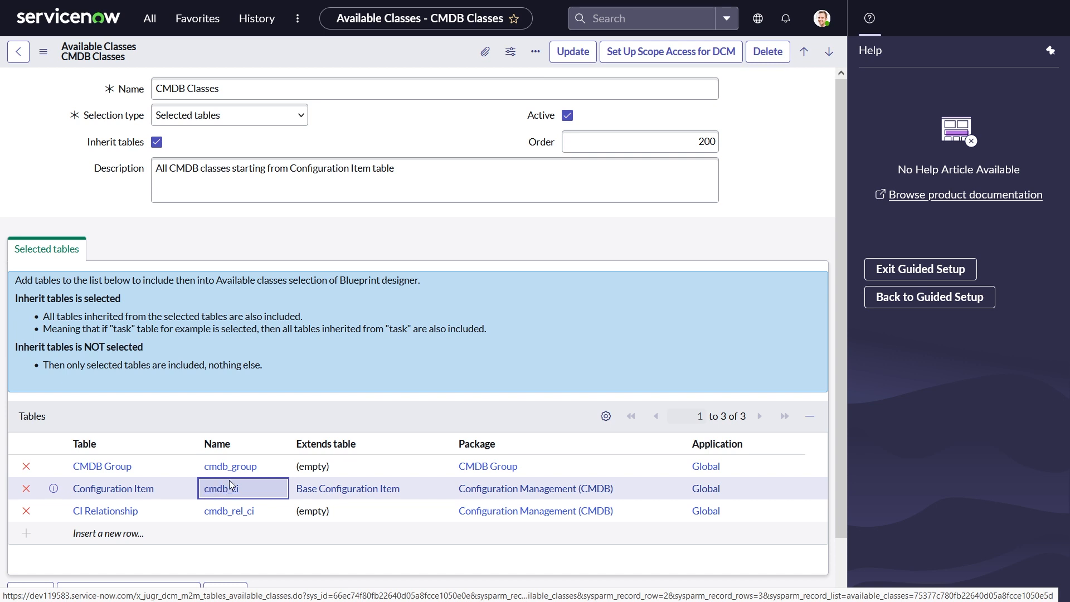
pyautogui.click(656, 56)
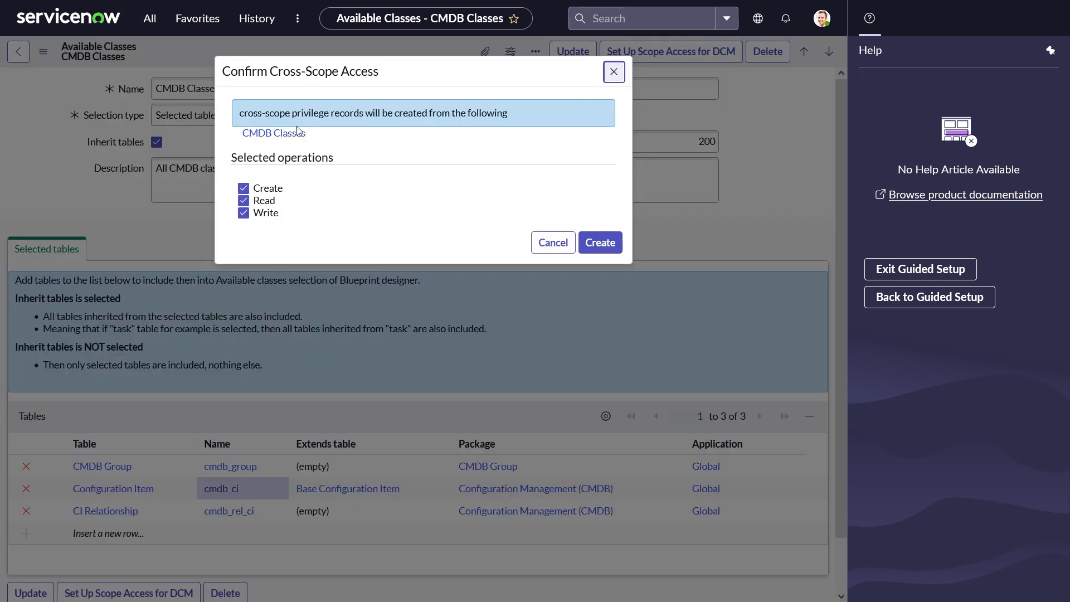
pyautogui.click(597, 243)
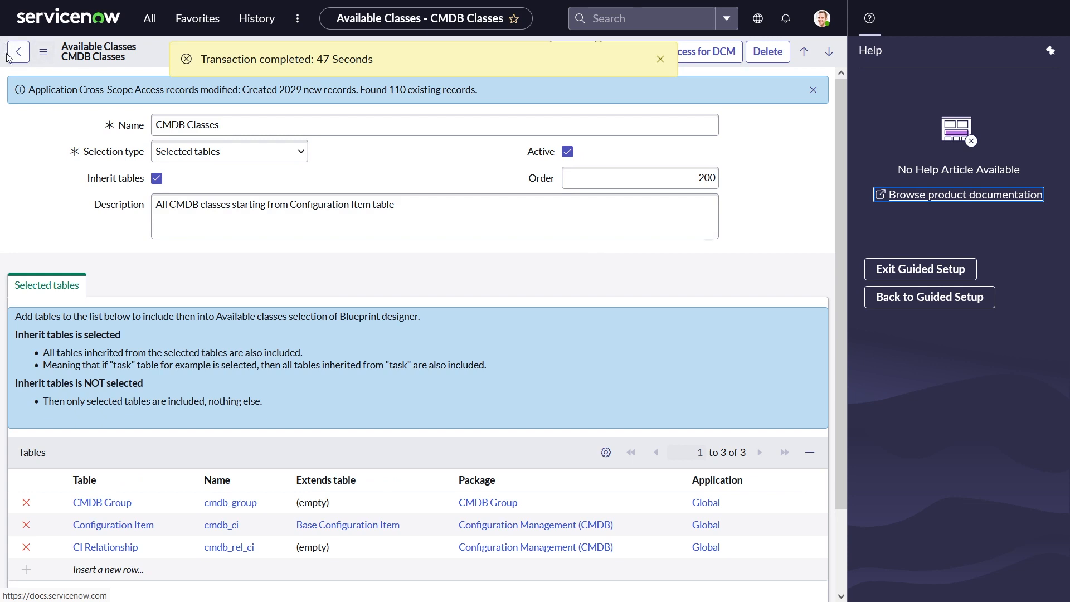
# Step: Set up scope access for DCM on all Available Classes records at once, creating Create, Read and Write privileges
pyautogui.click(20, 56)
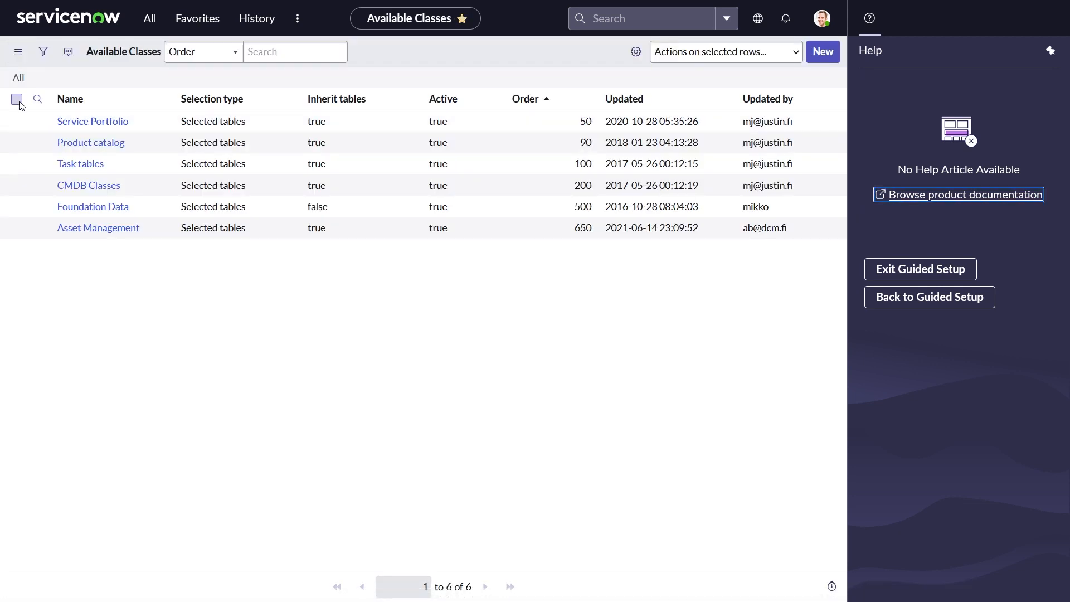
pyautogui.click(17, 99)
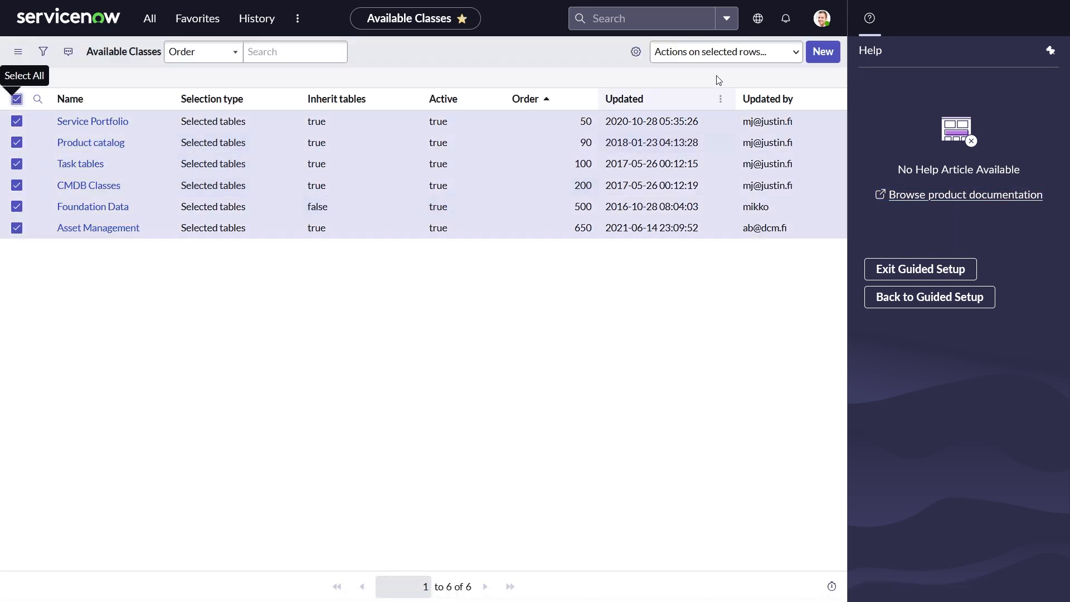
pyautogui.click(729, 65)
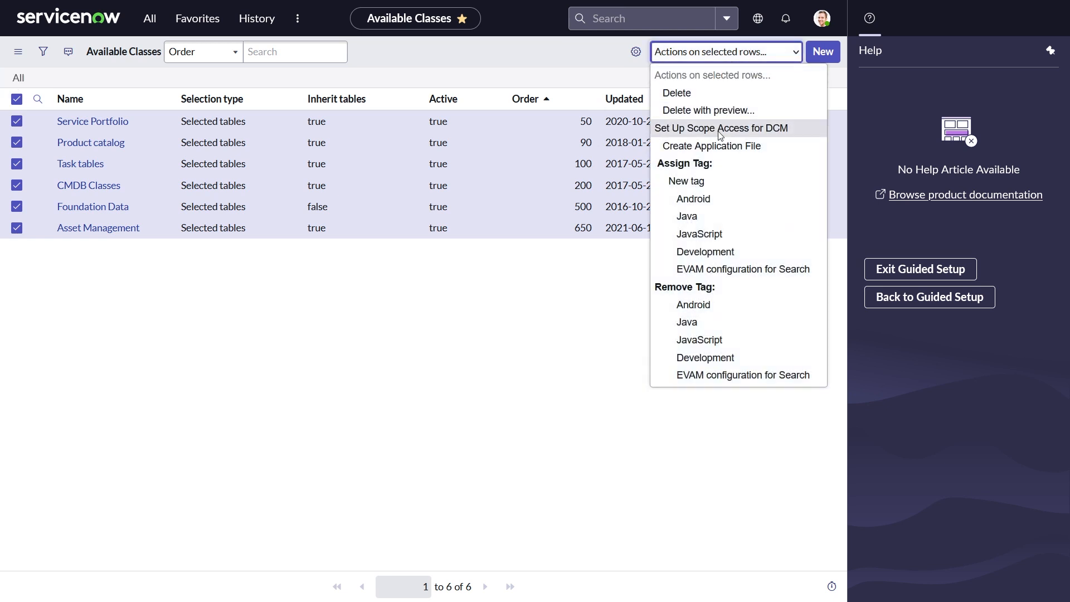
pyautogui.click(723, 134)
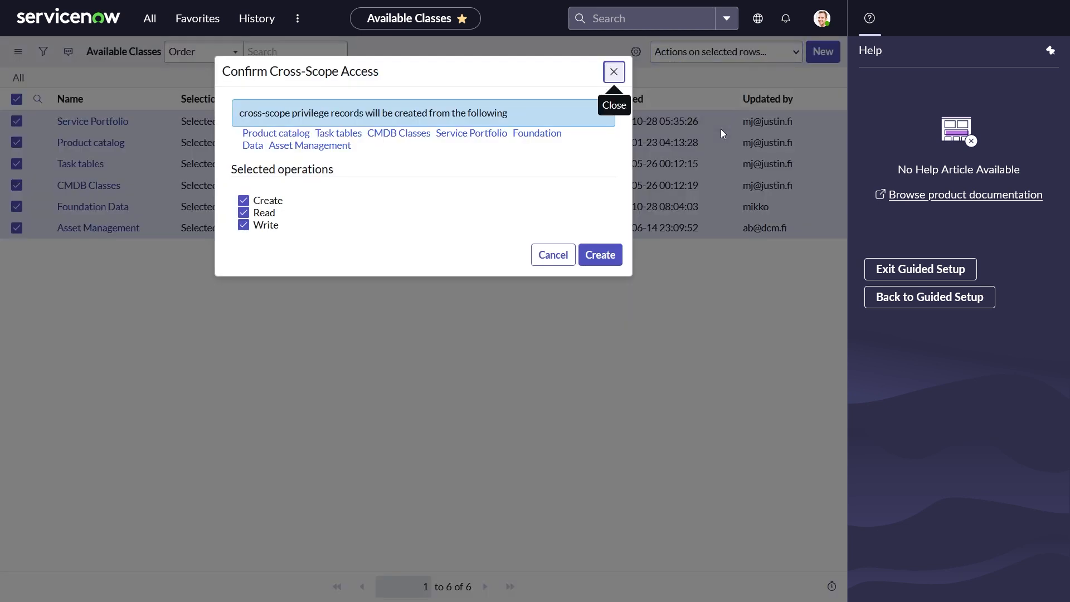
pyautogui.click(607, 255)
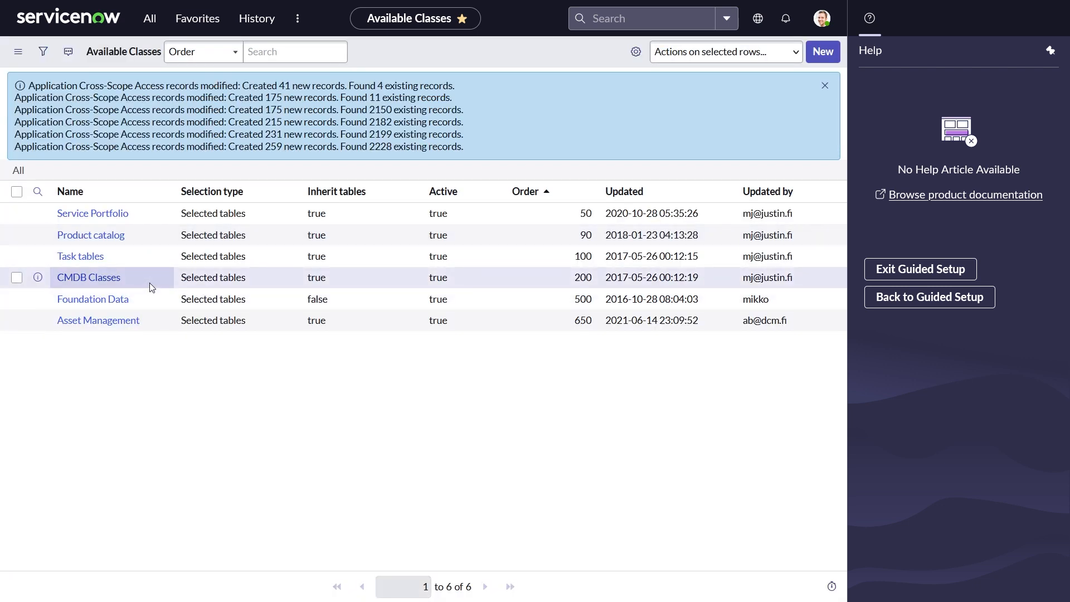
# Step: Mark Run Script for Available Classes as complete in the Guided Setup and open the configuration for Run Script for Available Relationships
pyautogui.click(963, 304)
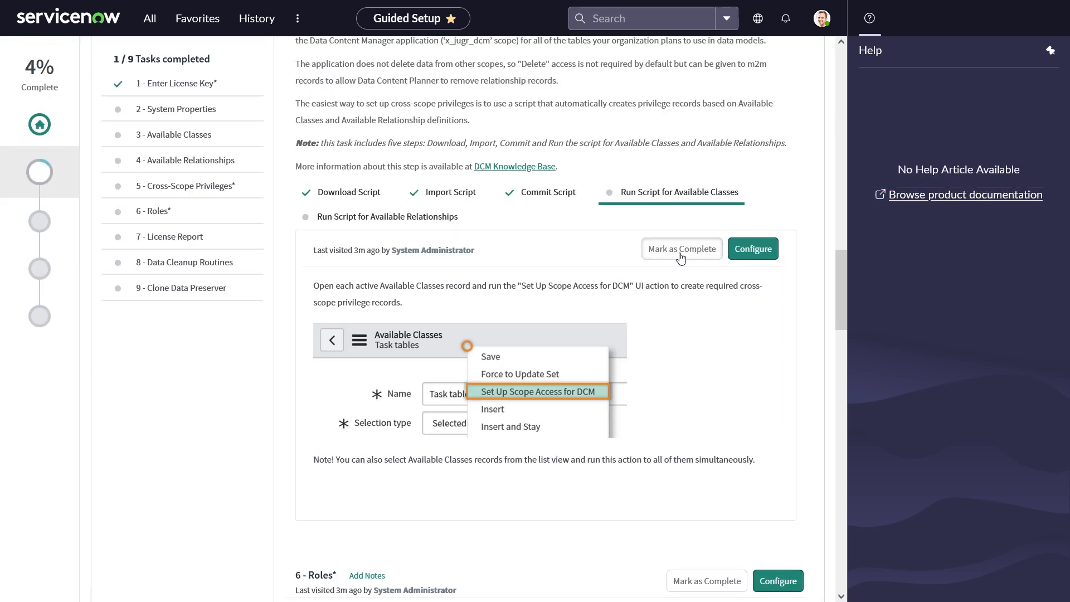
pyautogui.click(406, 219)
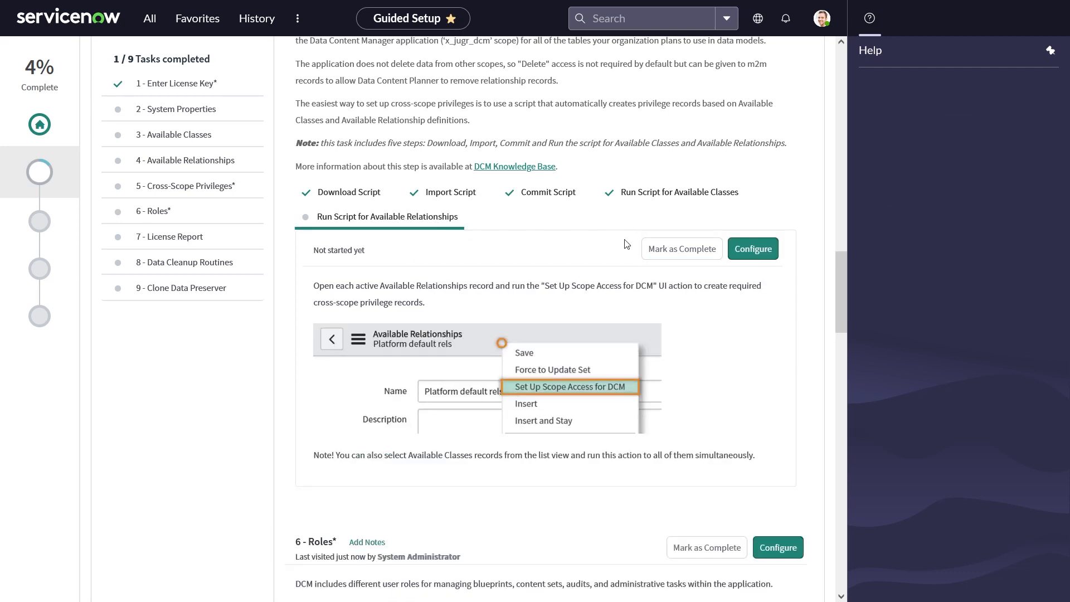
pyautogui.click(762, 252)
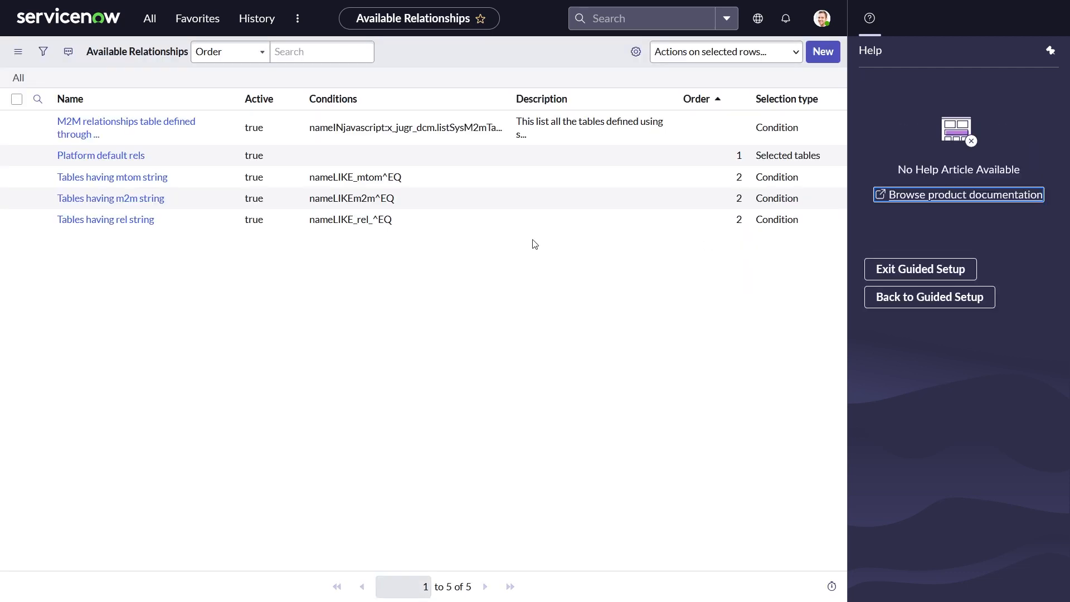
# Step: Set up scope access for DCM on all Available Relationships records with Create, Read and Write, and mark the subtask as complete
pyautogui.click(17, 99)
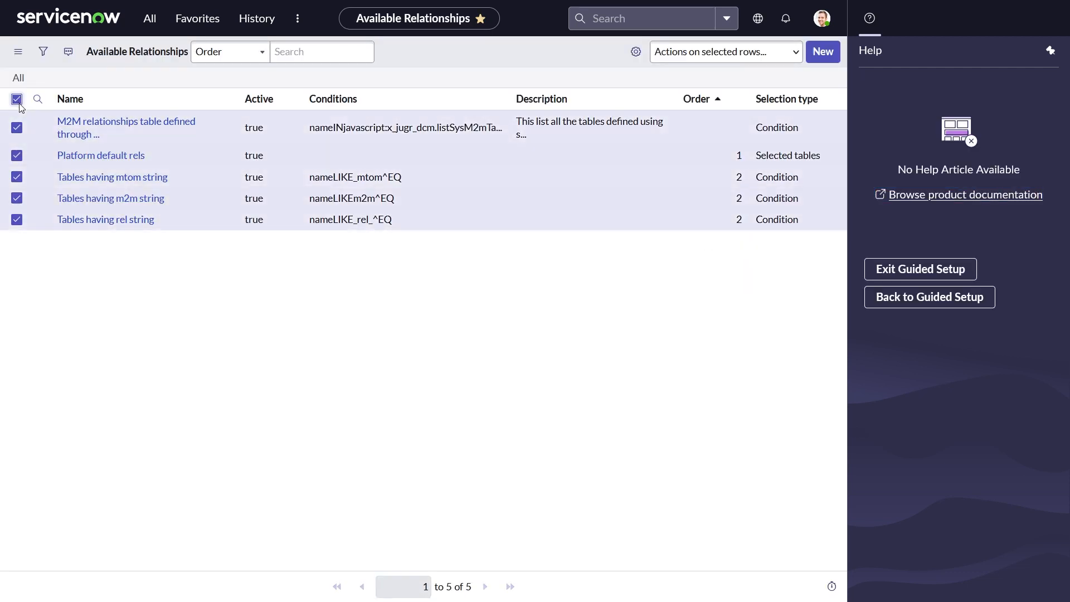
pyautogui.click(738, 53)
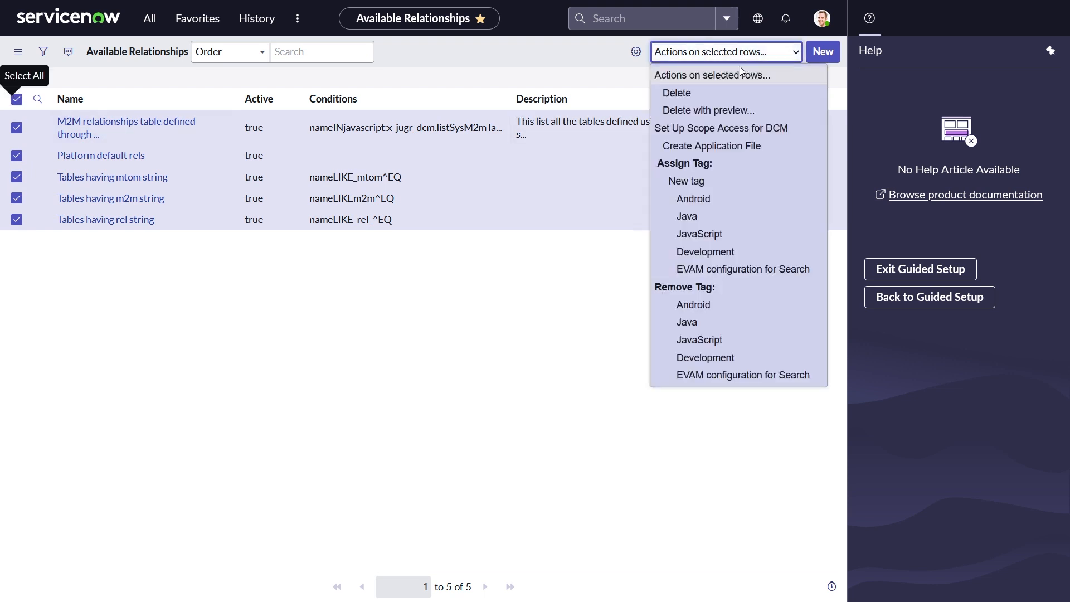
pyautogui.click(731, 126)
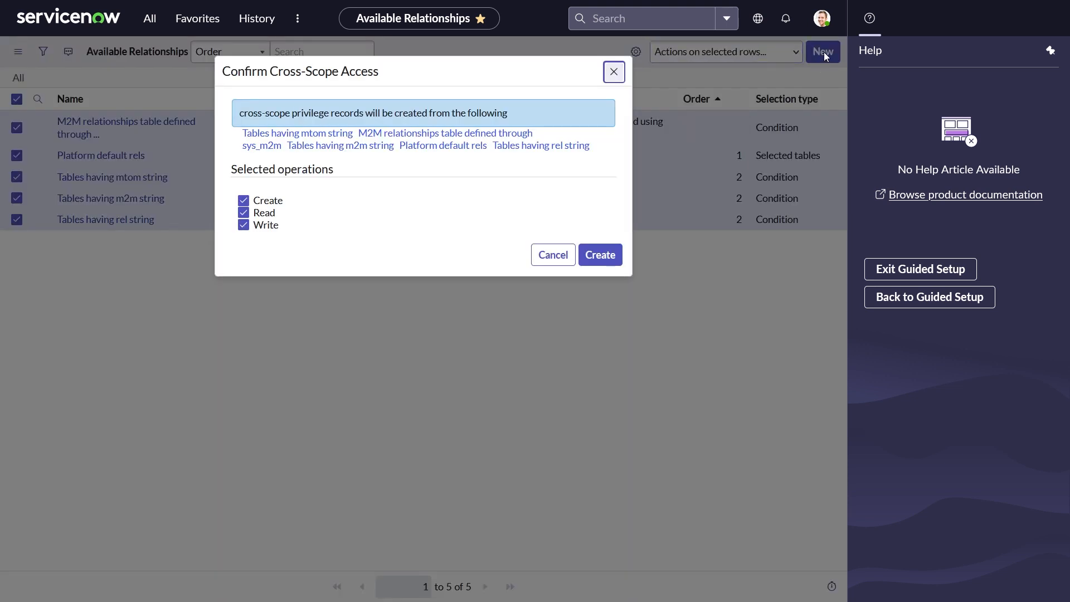
pyautogui.click(600, 255)
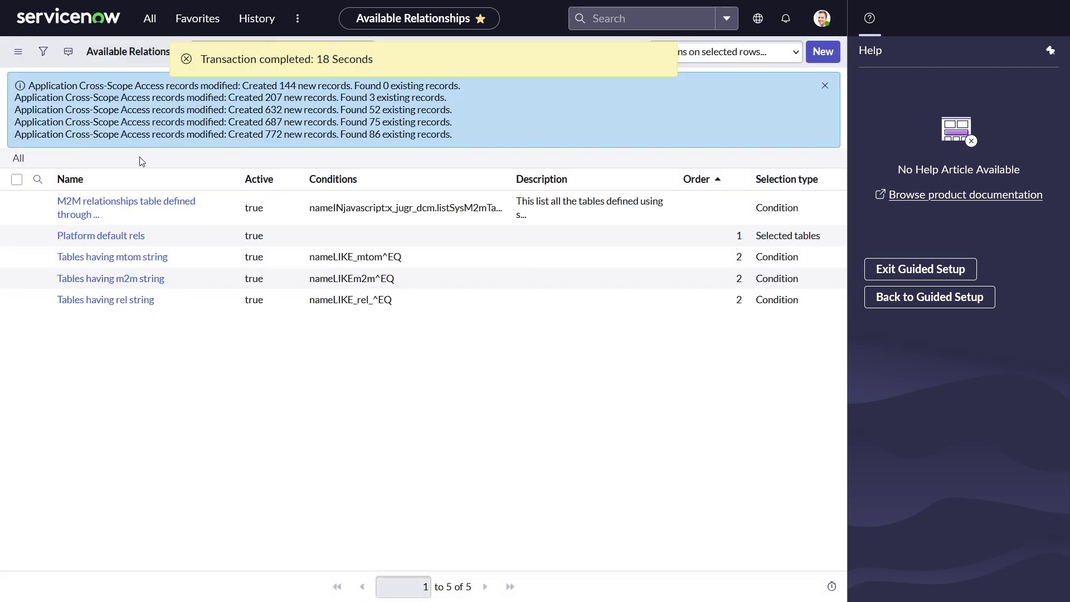
pyautogui.click(905, 299)
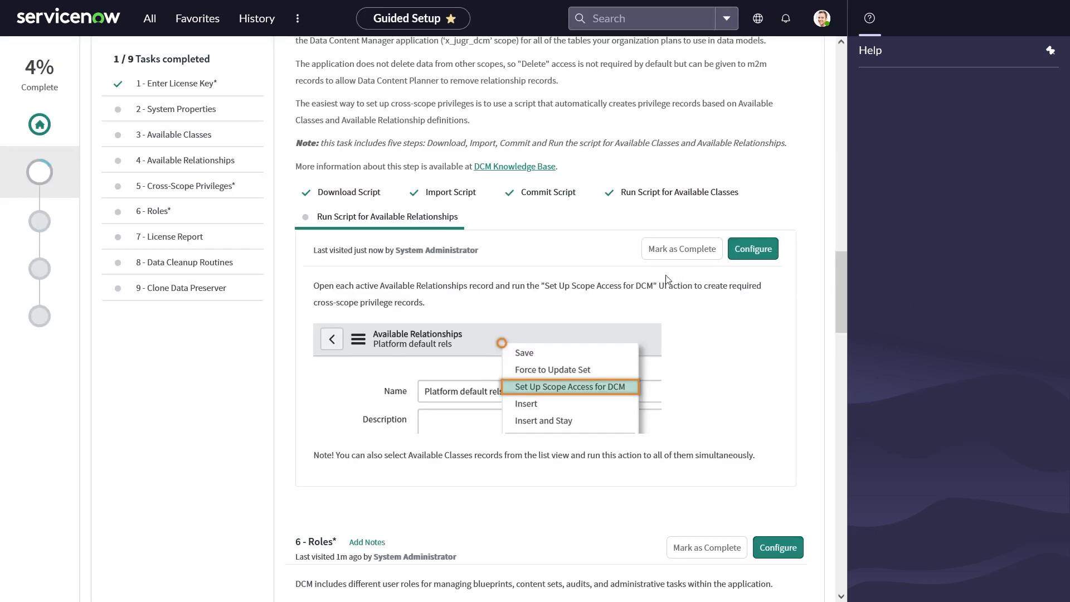
pyautogui.click(678, 249)
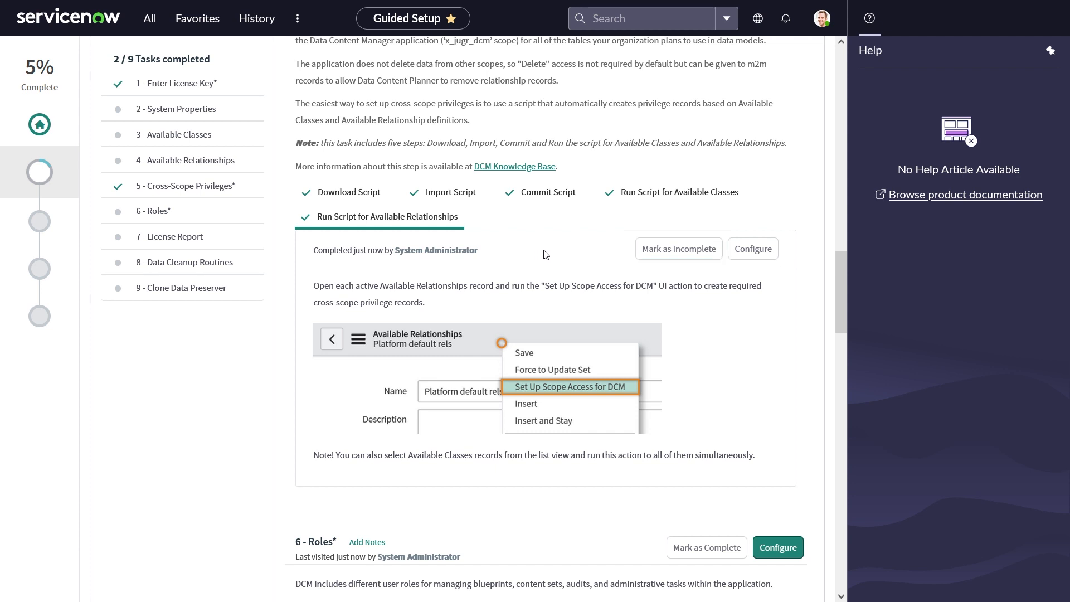
# Step: Open the configuration for the Roles task in the Guided Setup
pyautogui.scroll(-3, 547, 255)
pyautogui.scroll(-3, 546, 254)
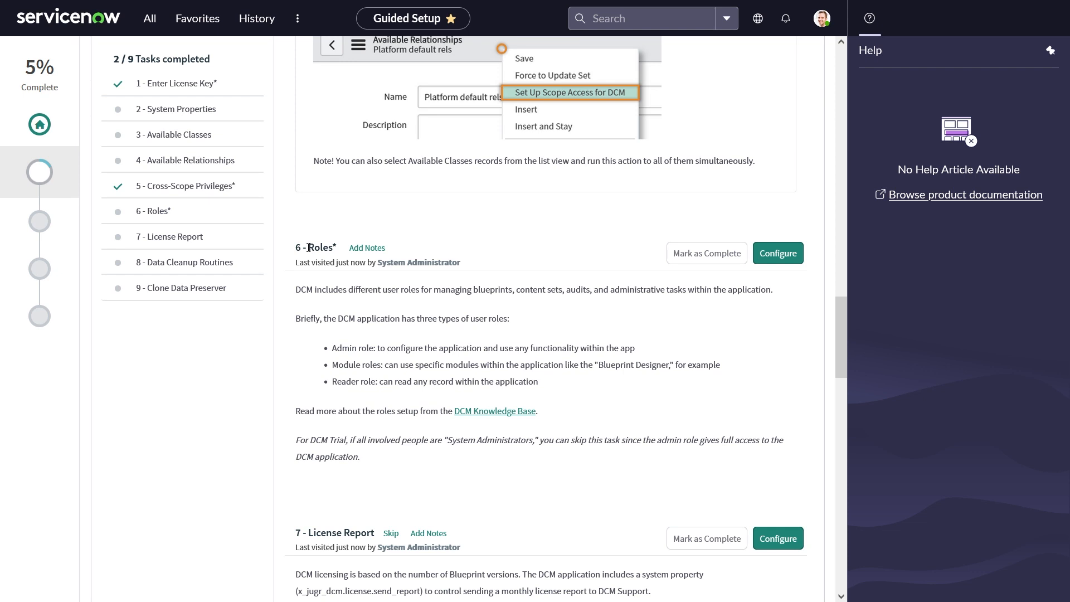
pyautogui.moveTo(309, 248); pyautogui.dragTo(334, 248)
pyautogui.click(351, 307)
pyautogui.click(778, 253)
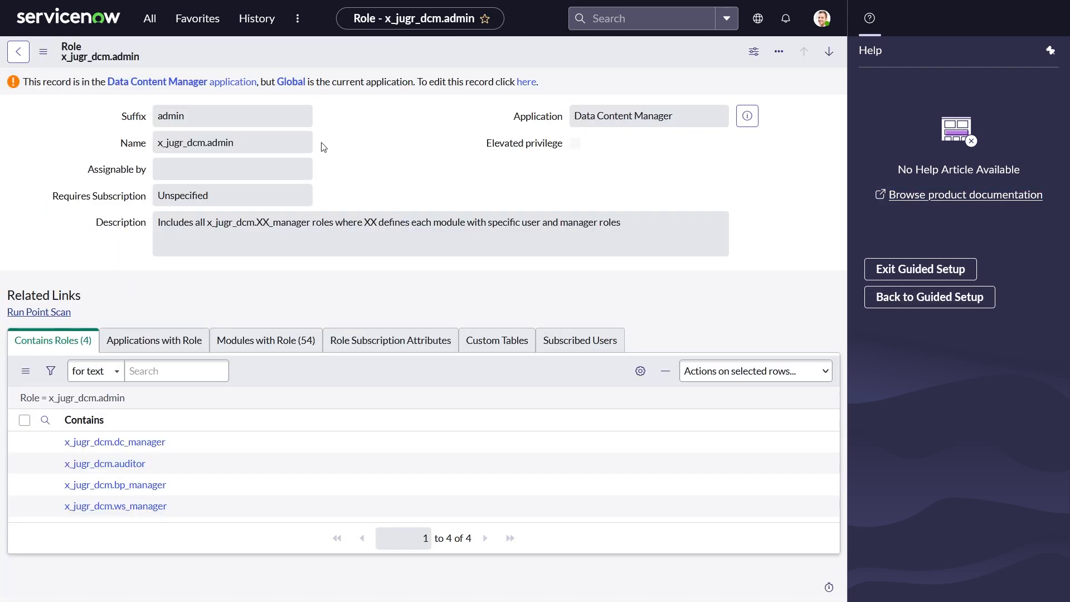
# Step: Find "groups" in the application navigator and open the Groups list under System Security
pyautogui.click(149, 18)
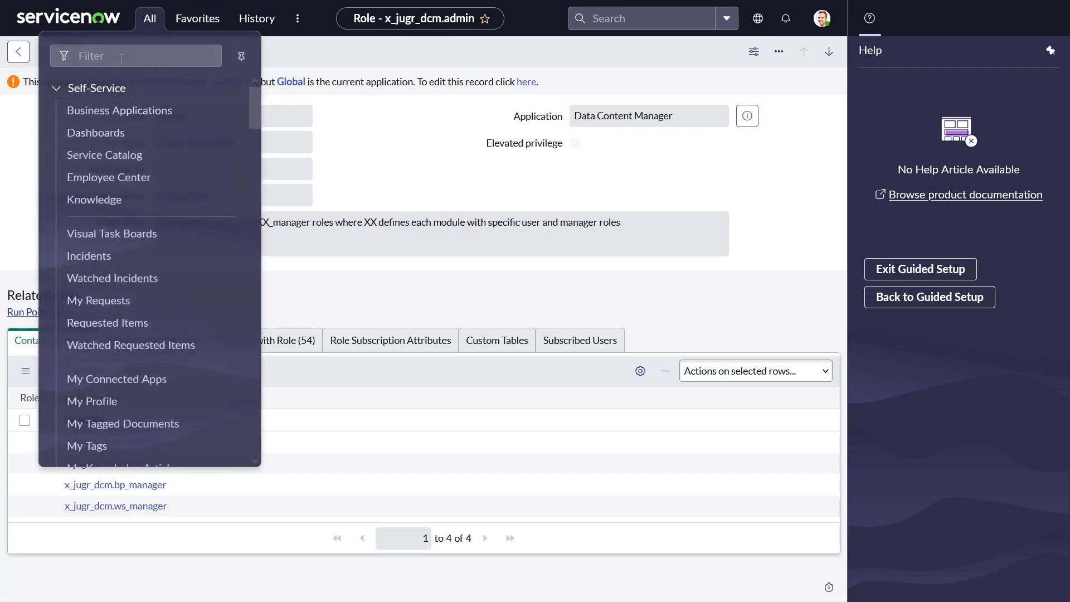
pyautogui.write('groups')
pyautogui.scroll(-1, 132, 355)
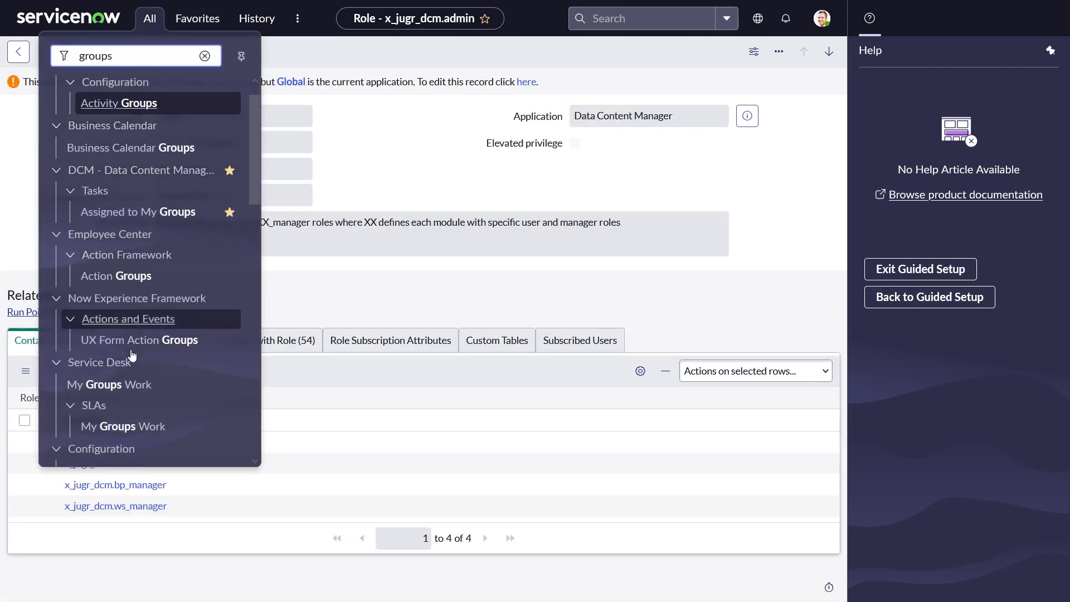
pyautogui.scroll(-10, 132, 355)
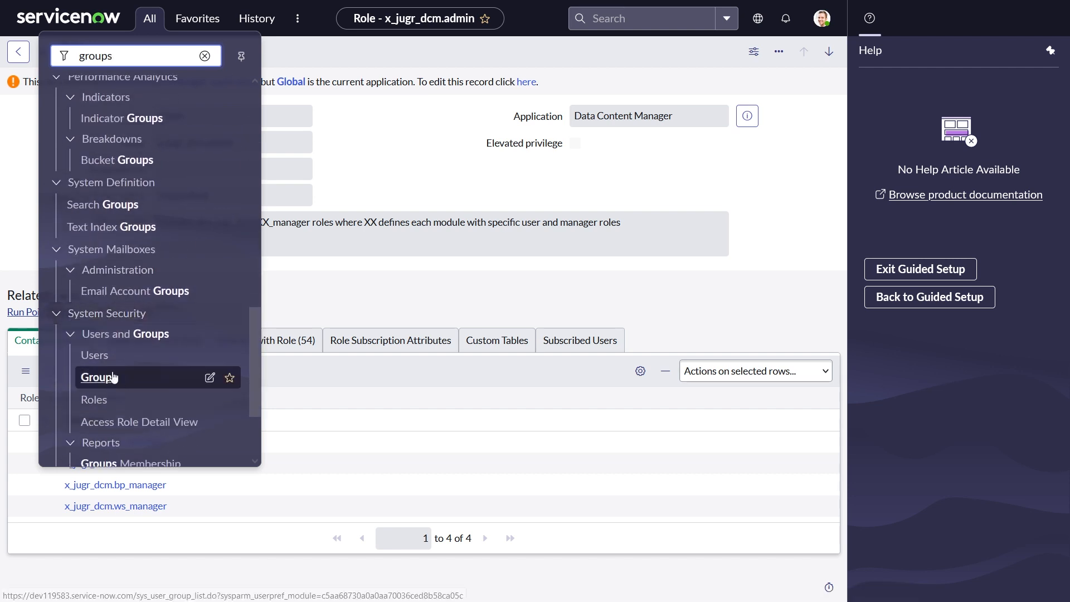
pyautogui.click(113, 377)
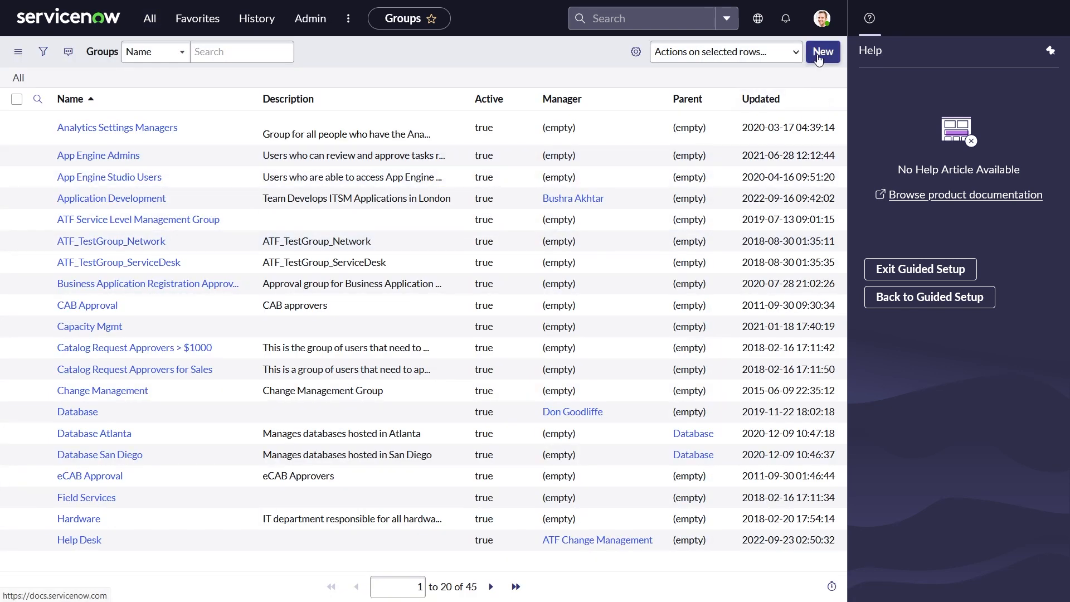
# Step: Create a new group named DCM Trial and save it, keeping its record open
pyautogui.click(819, 53)
pyautogui.click(215, 86)
pyautogui.write('DC')
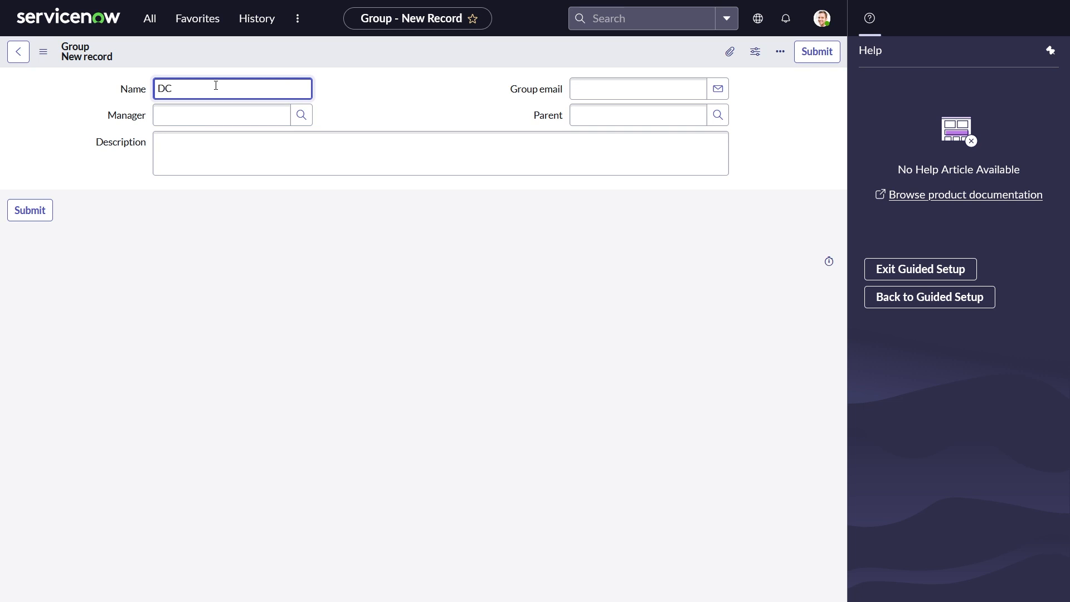
pyautogui.write('M Trial')
pyautogui.rightClick(371, 56)
pyautogui.click(396, 65)
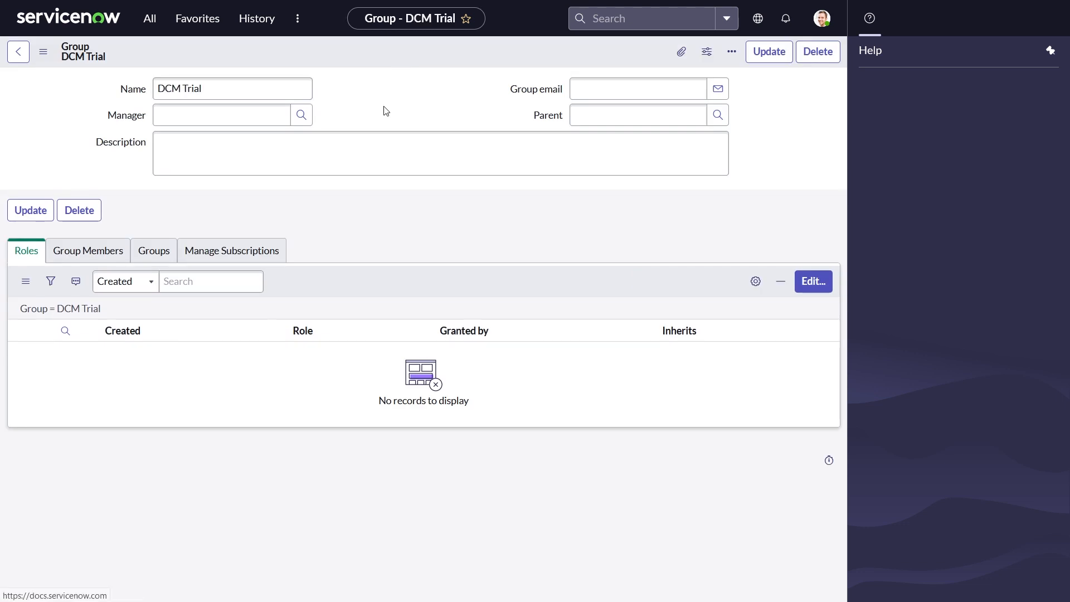
# Step: Filter the available roles by "*dcm", add x_jugr_dcm.admin to the DCM Trial group and save the role assignment
pyautogui.click(814, 289)
pyautogui.click(229, 216)
pyautogui.write('*dcm')
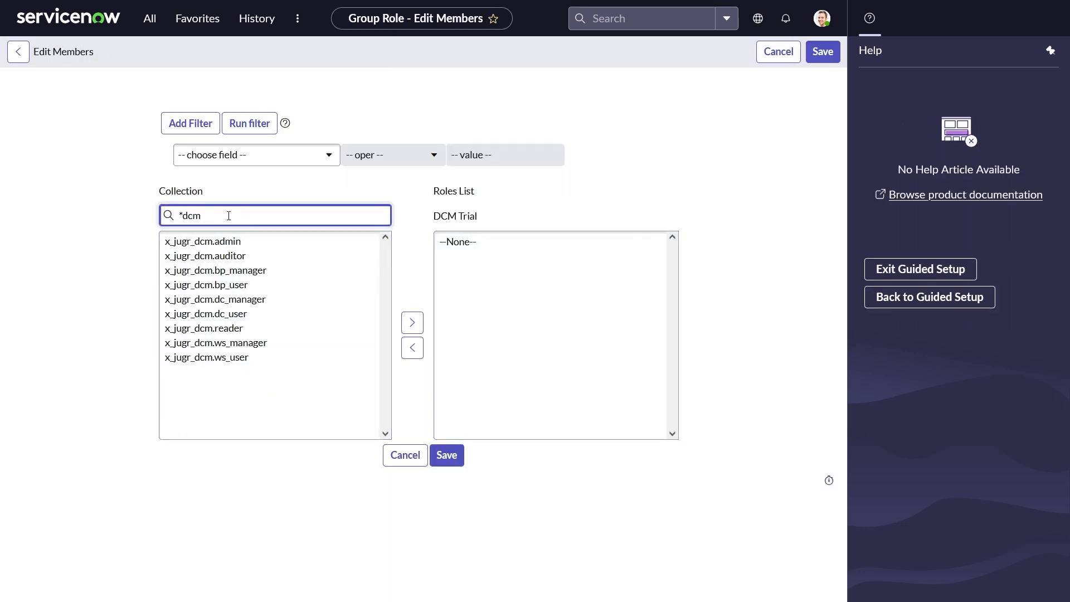
pyautogui.click(203, 241)
pyautogui.click(412, 322)
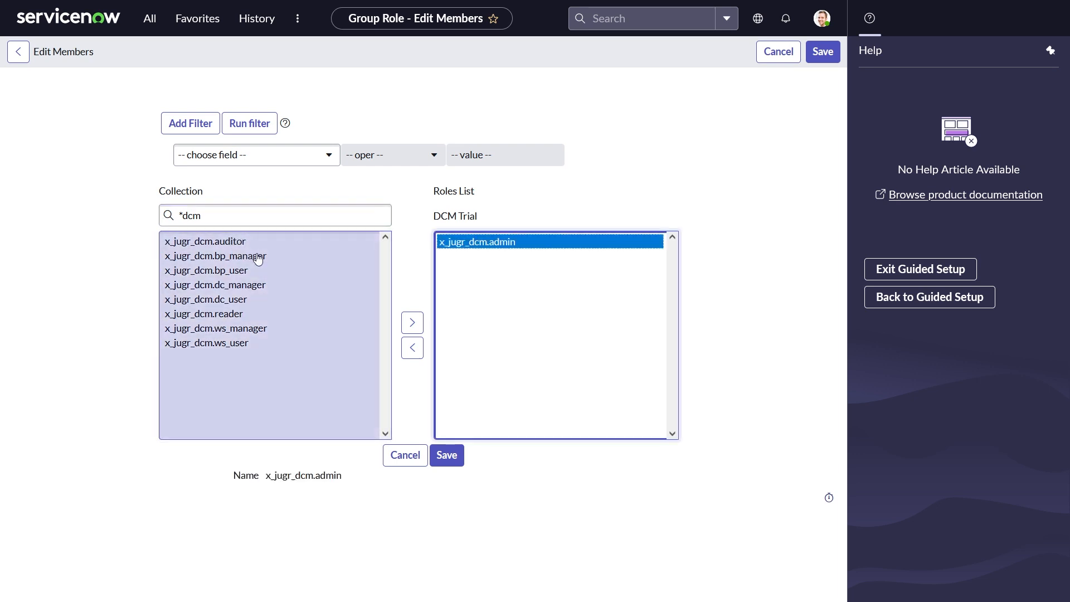
pyautogui.click(444, 466)
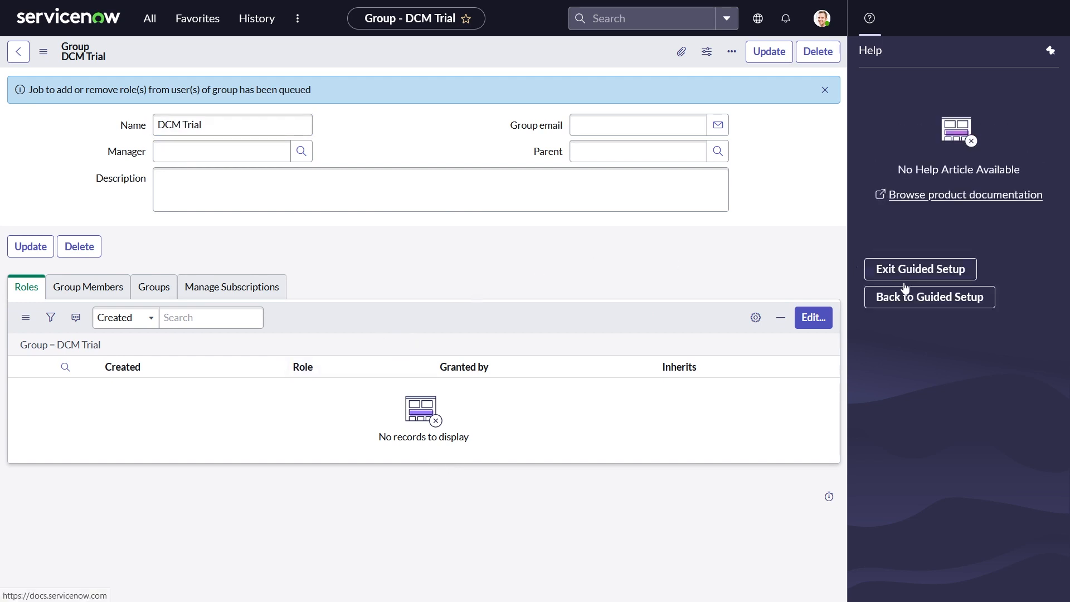
# Step: Mark the Roles task as complete in the Guided Setup and return to the DCM Guided Setup overview
pyautogui.click(942, 301)
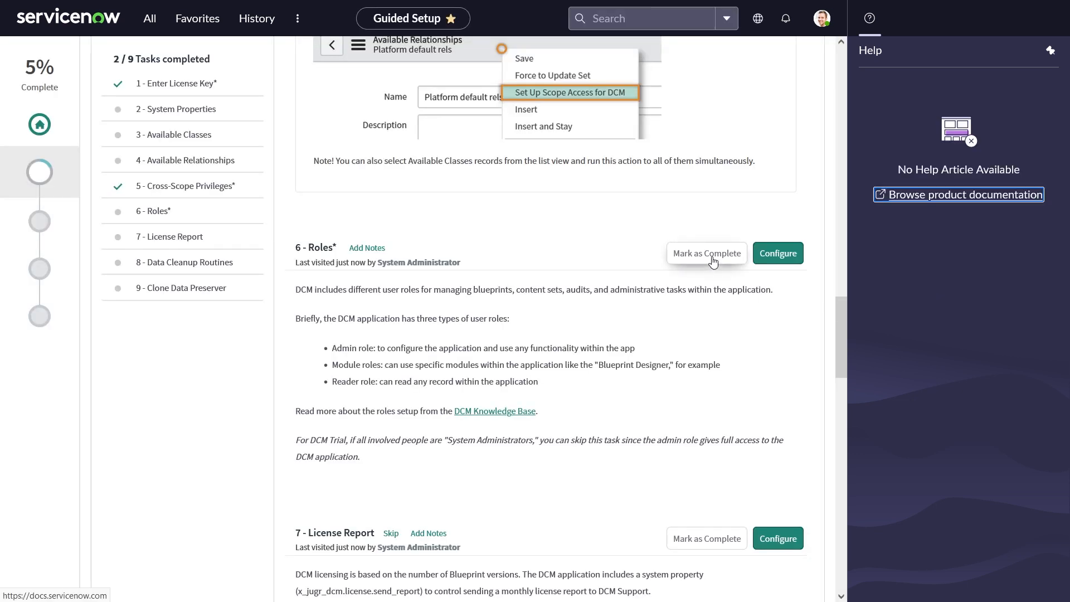
pyautogui.click(714, 262)
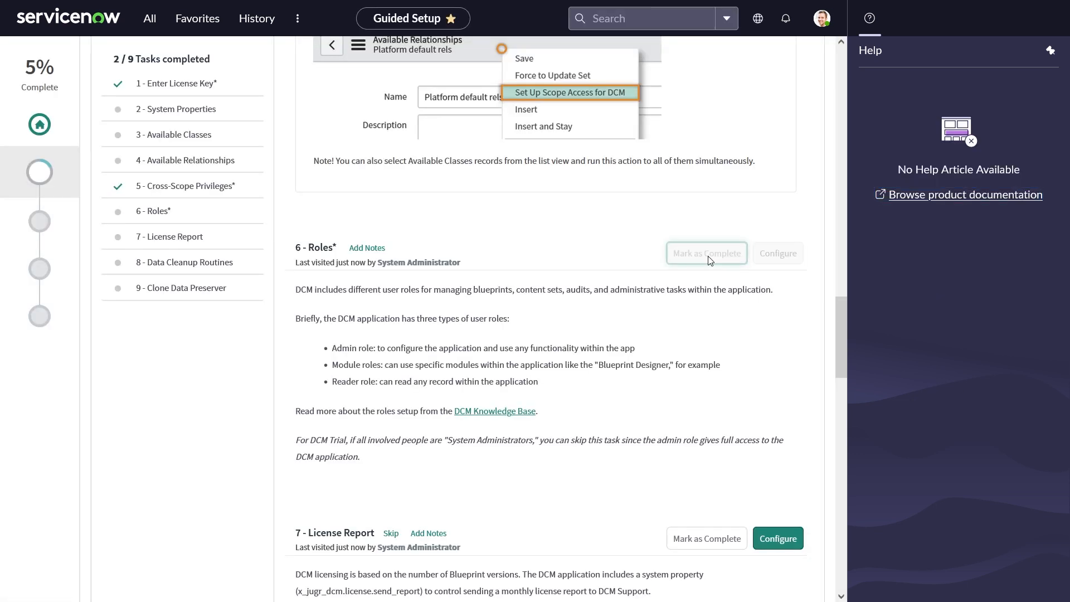
pyautogui.click(38, 171)
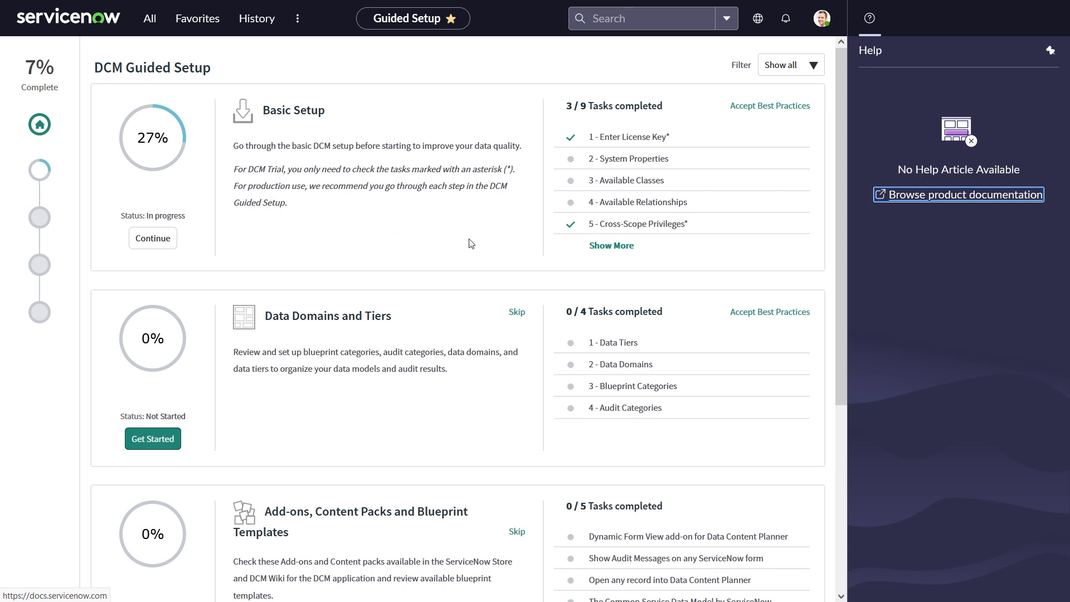
# Step: Open the Common Service Data Model by ServiceNow task from the Guided Setup overview, launch its configuration and dismiss the new-tab notice
pyautogui.scroll(-1, 418, 249)
pyautogui.moveTo(272, 243); pyautogui.dragTo(363, 244)
pyautogui.click(393, 263)
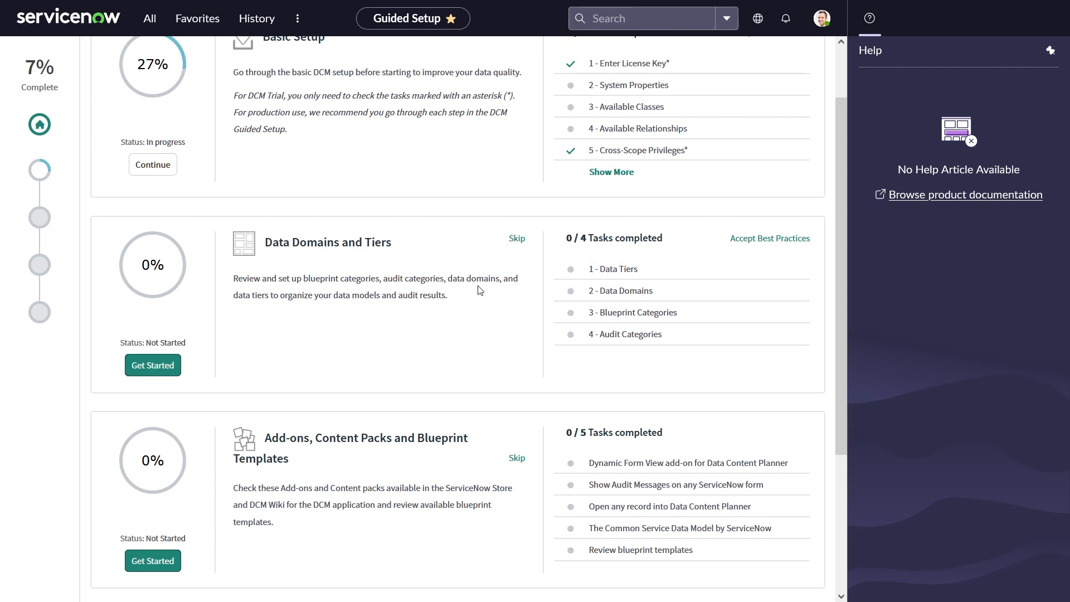
pyautogui.scroll(-3, 480, 290)
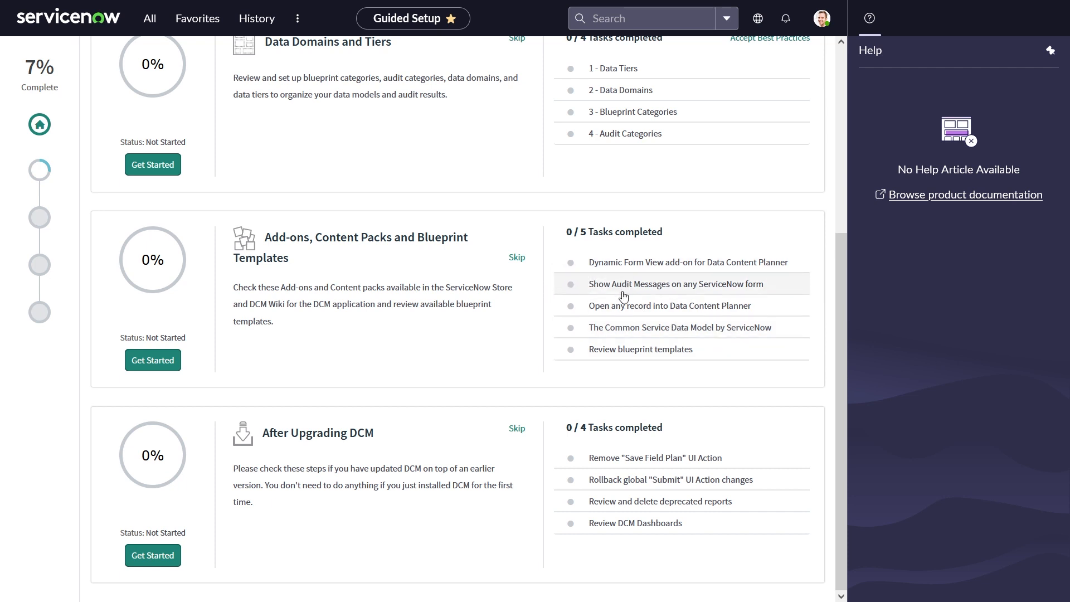
pyautogui.click(640, 329)
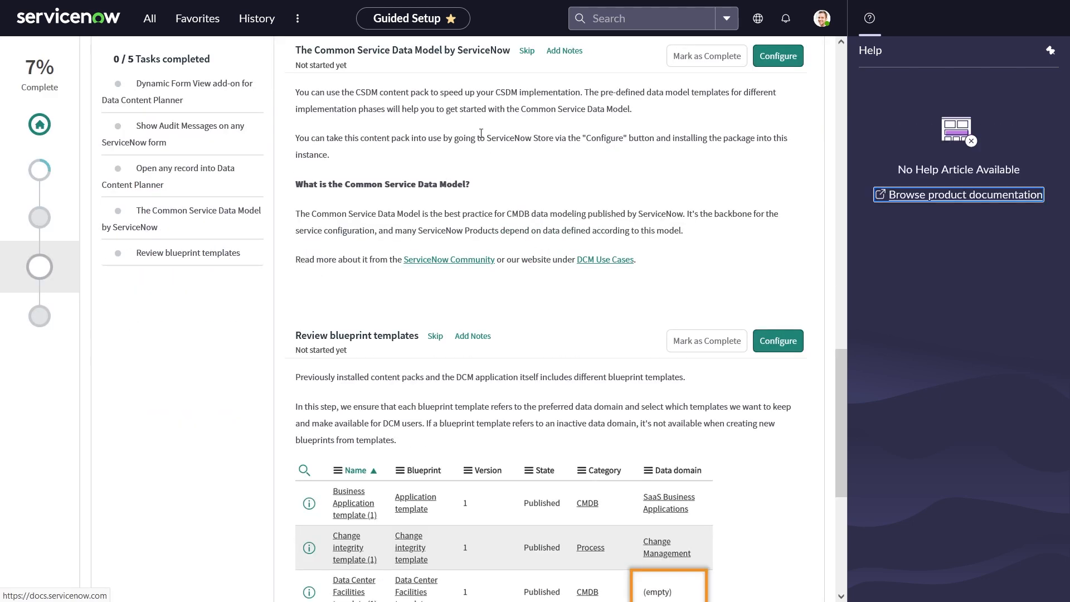
pyautogui.click(622, 117)
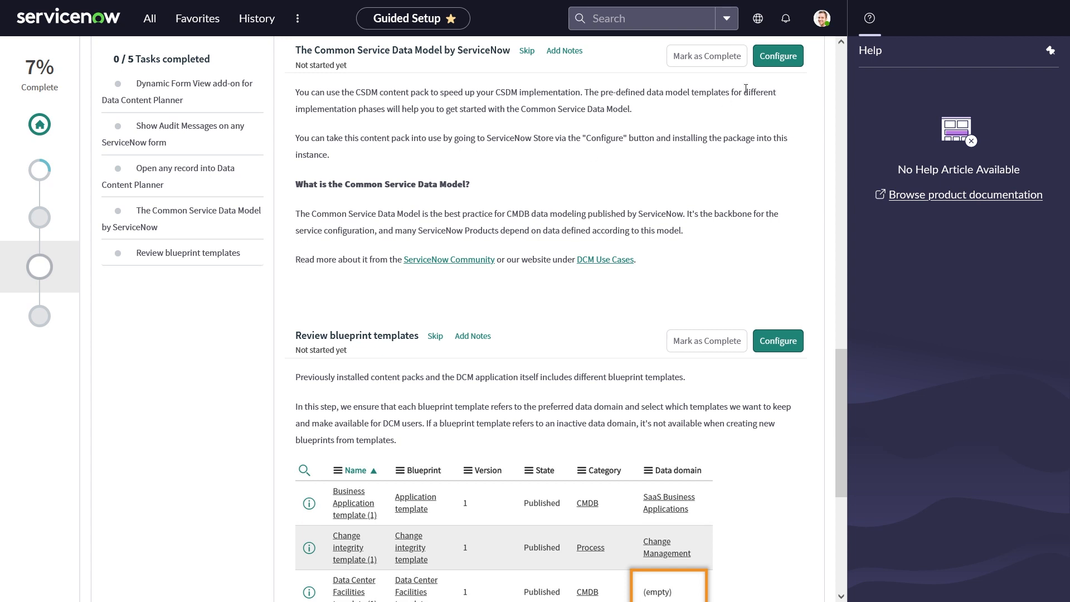
pyautogui.click(781, 58)
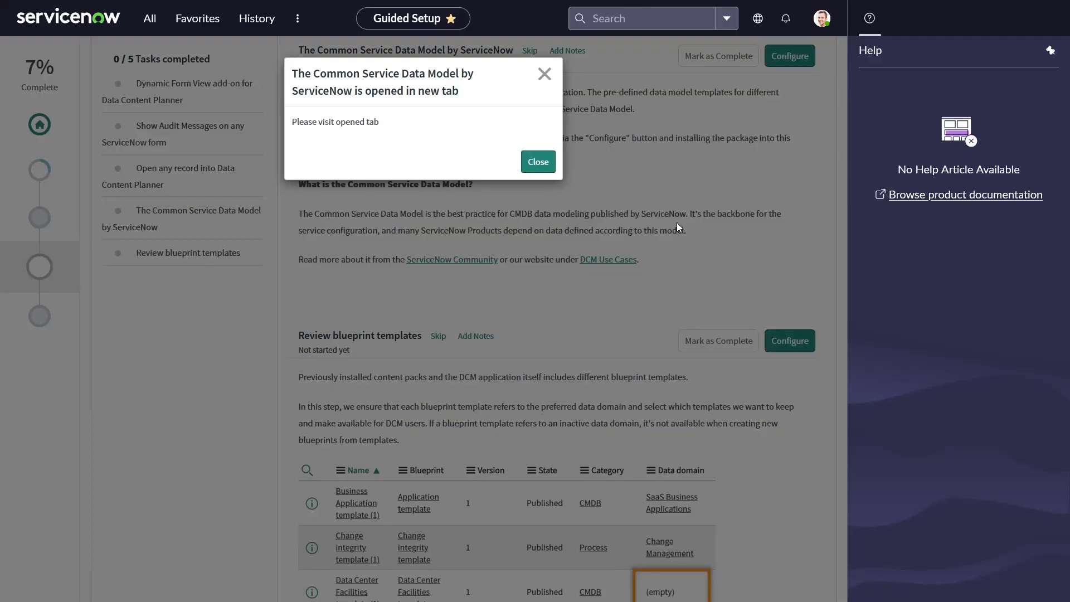
pyautogui.click(541, 158)
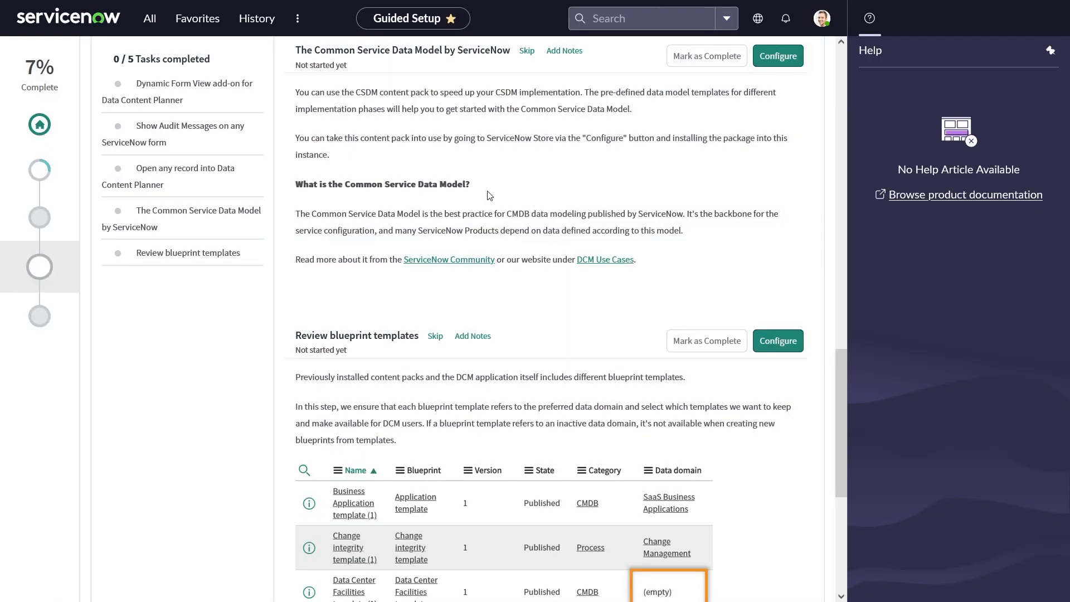
# Step: Search the available system applications for "dcm" and install version 4.0.1 of DCM - Content Pack - Common Service Data Model
pyautogui.click(152, 21)
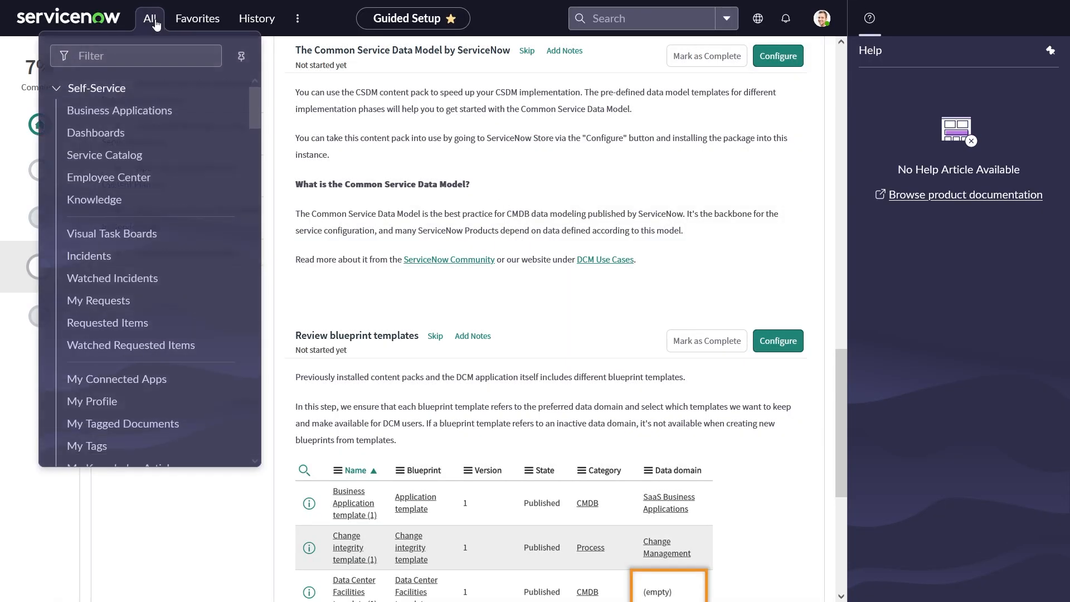
pyautogui.click(147, 49)
pyautogui.write('system app')
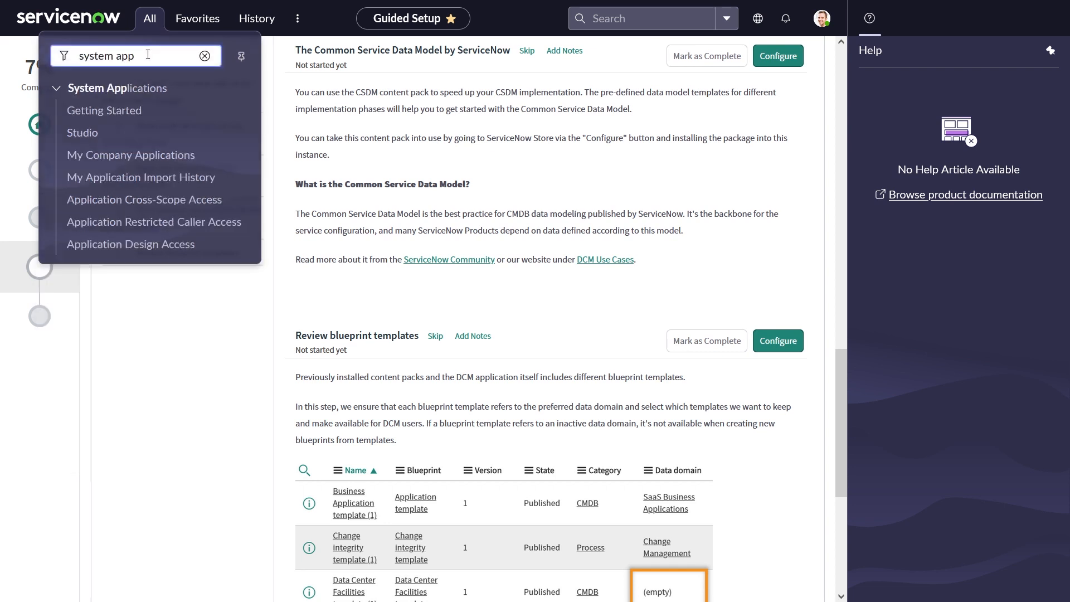
pyautogui.click(89, 175)
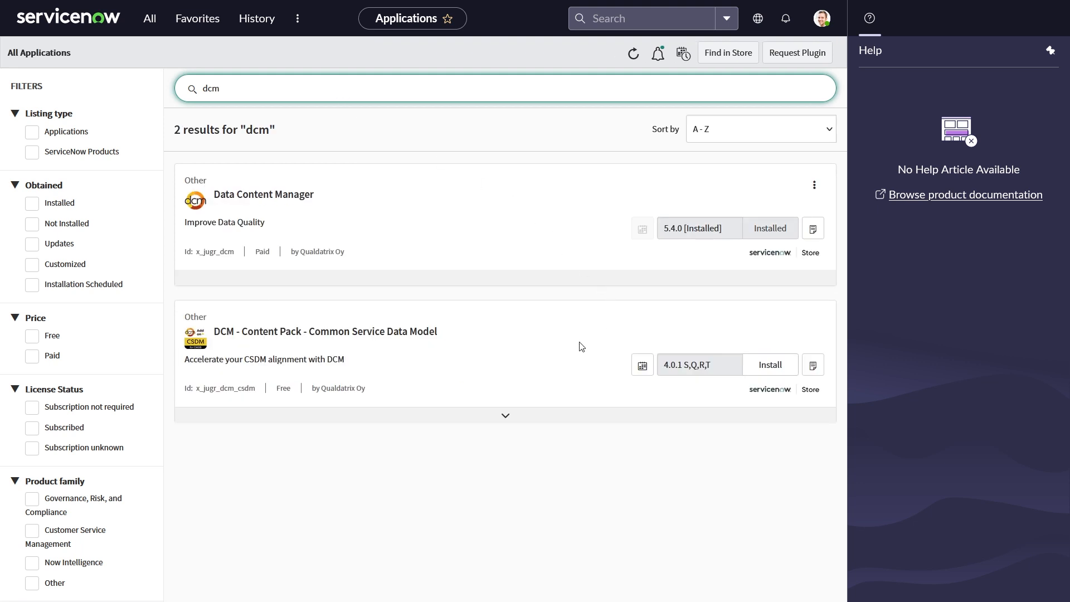
pyautogui.click(778, 364)
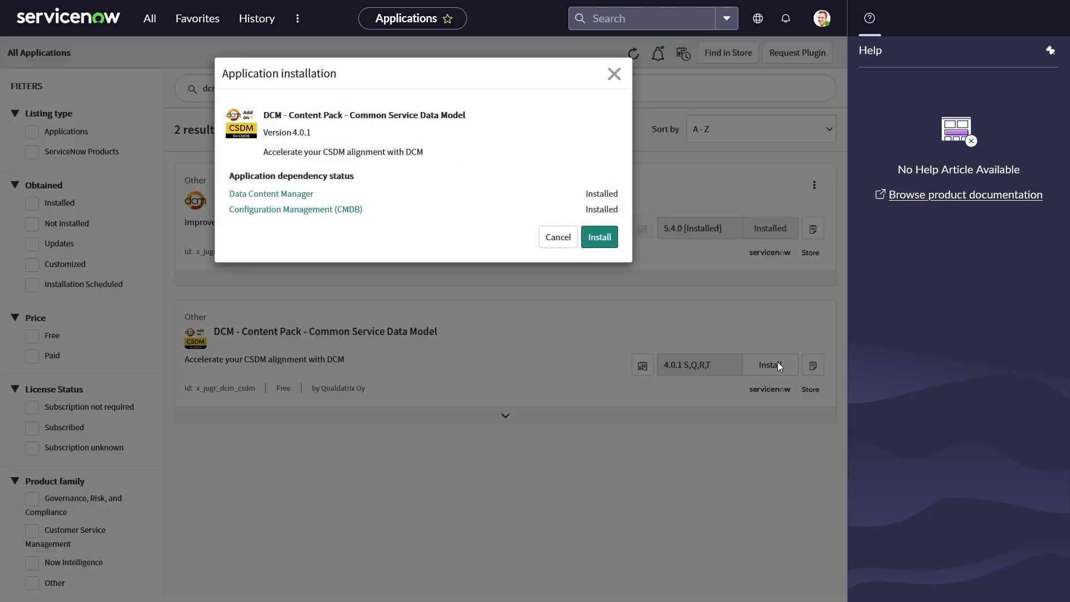
pyautogui.click(607, 240)
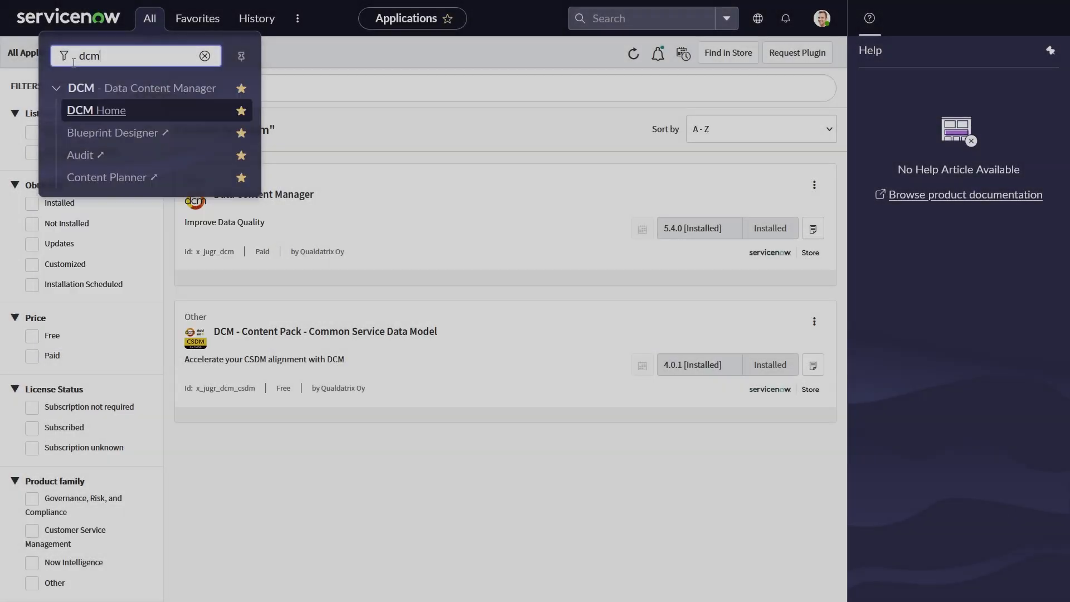
# Step: Return to the Add-ons, Content Packs and Blueprint Templates section of the DCM Guided Setup and mark the Common Service Data Model task as complete
pyautogui.scroll(-1, 106, 264)
pyautogui.scroll(-13, 106, 264)
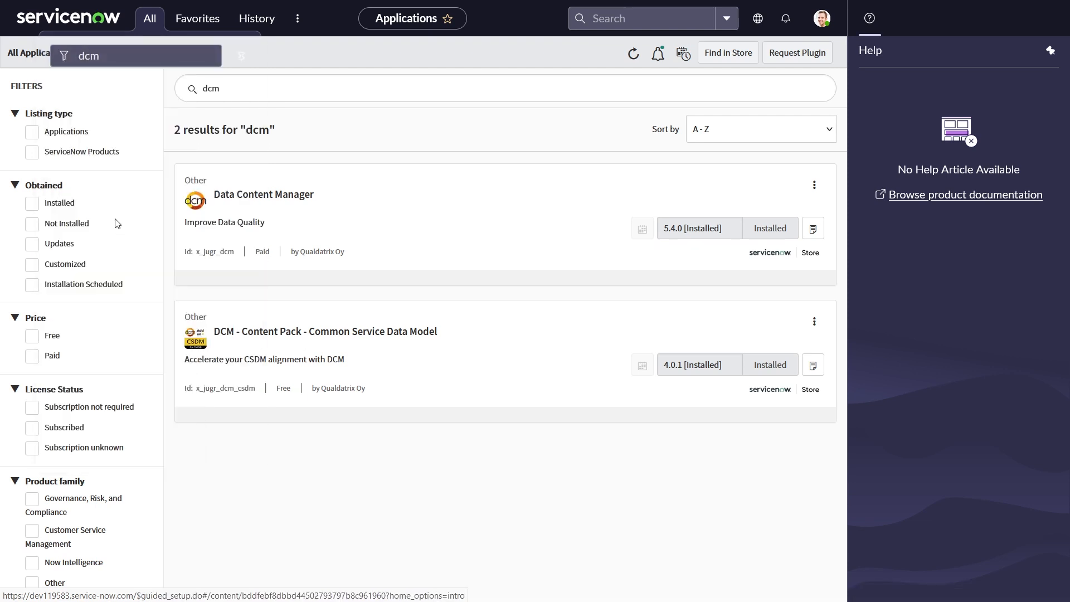
pyautogui.click(114, 225)
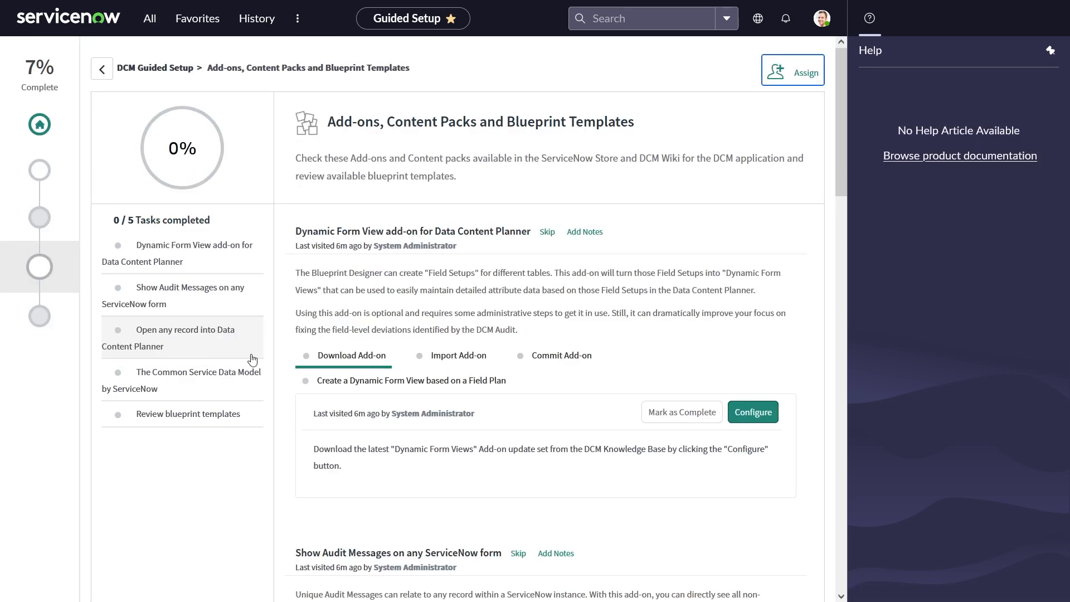
pyautogui.scroll(-10, 556, 328)
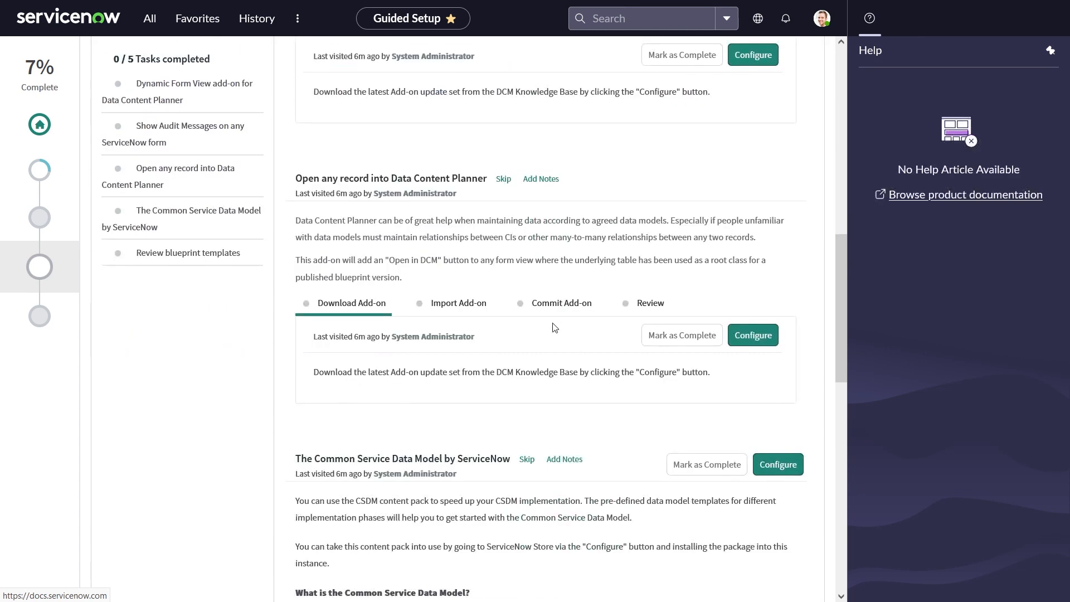
pyautogui.click(706, 471)
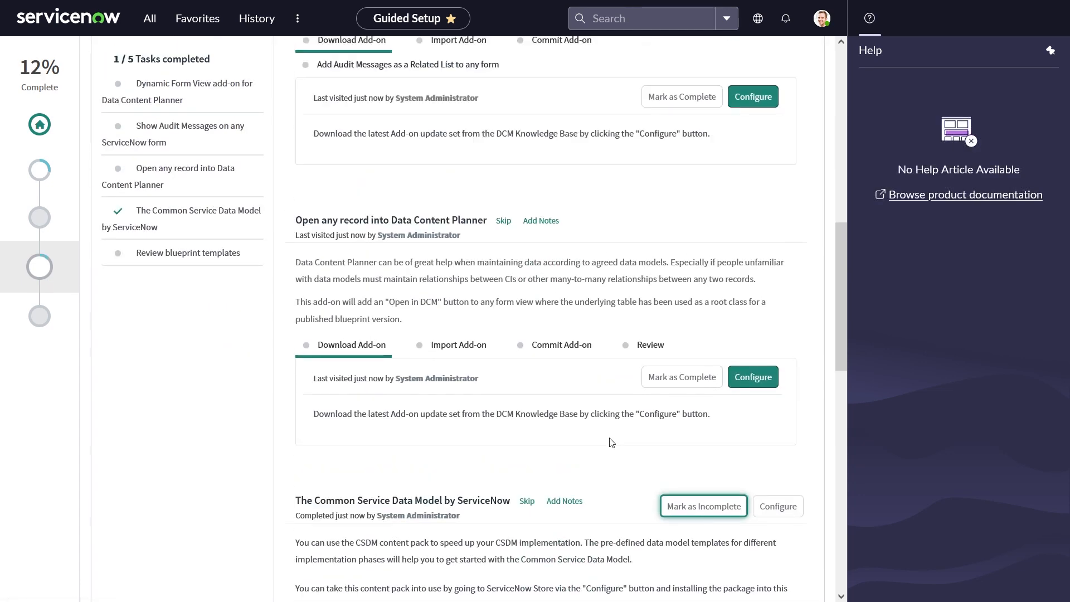
# Step: Download the update set for the Dynamic Form View add-on from the DCM Knowledge Base and mark its Download Add-on subtask as complete
pyautogui.scroll(4, 612, 442)
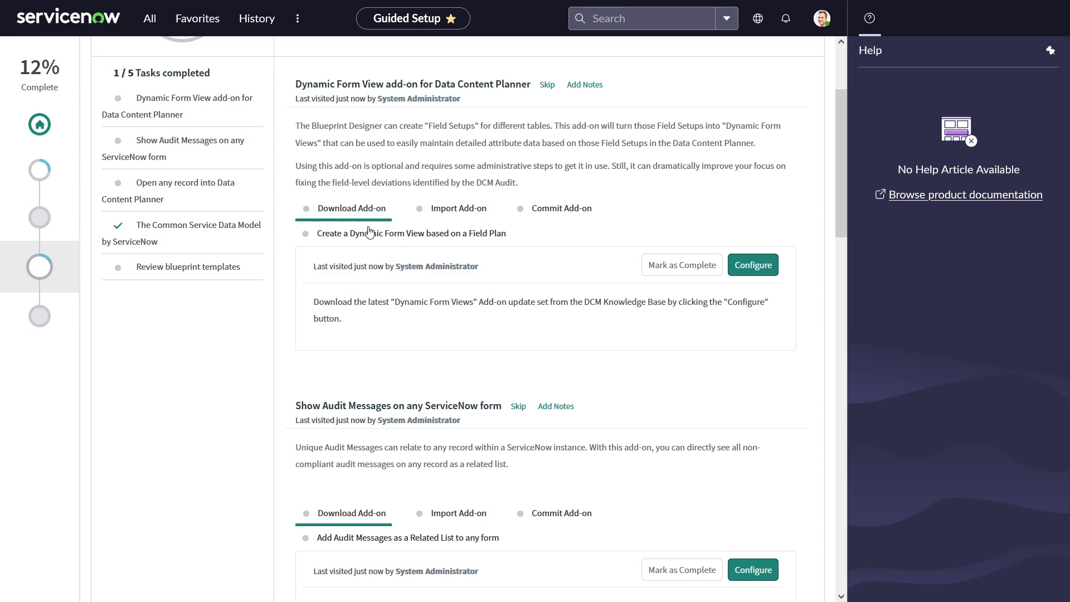
pyautogui.click(751, 267)
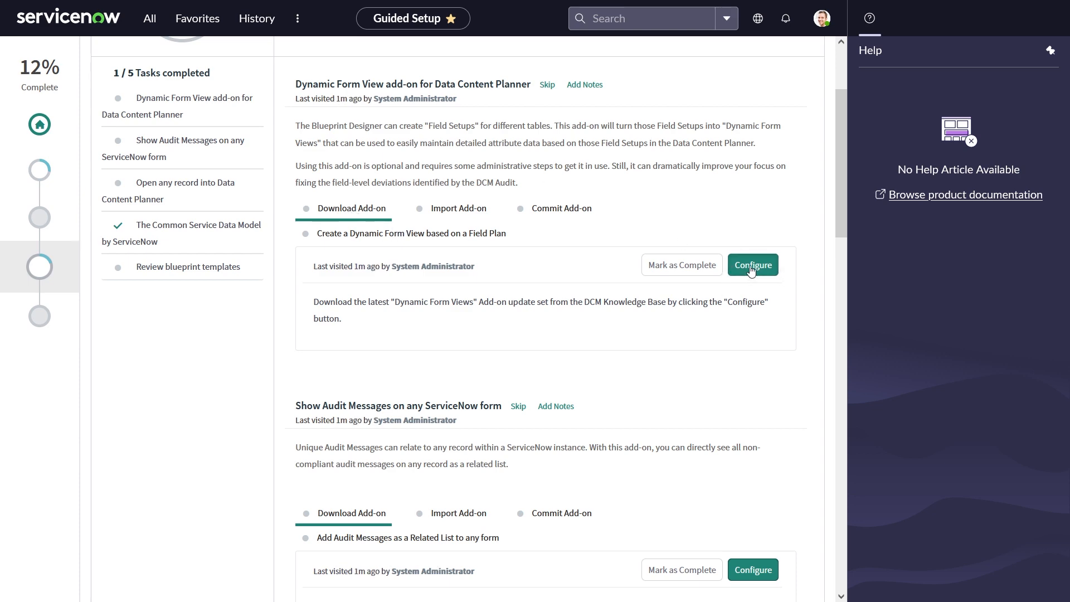
pyautogui.scroll(-9, 413, 282)
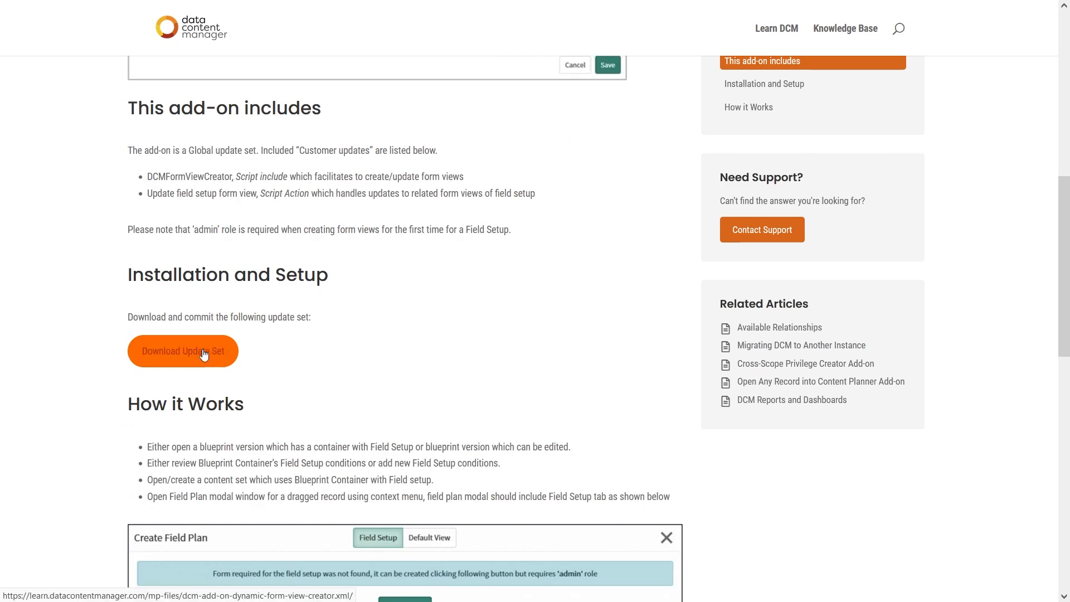
pyautogui.click(204, 355)
pyautogui.hotkey('ctrl', 'w')
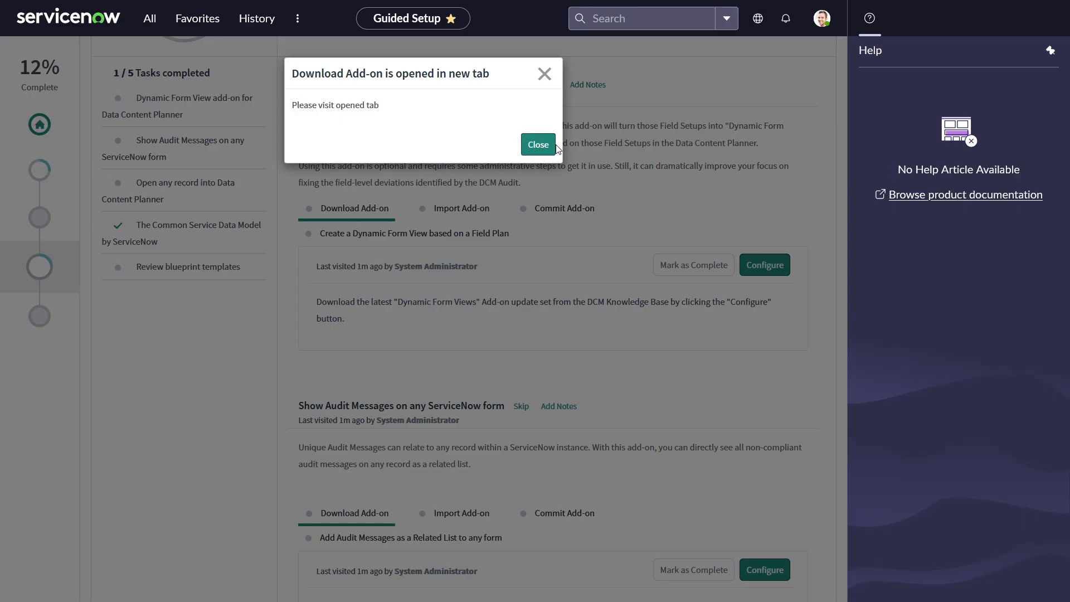
pyautogui.click(538, 145)
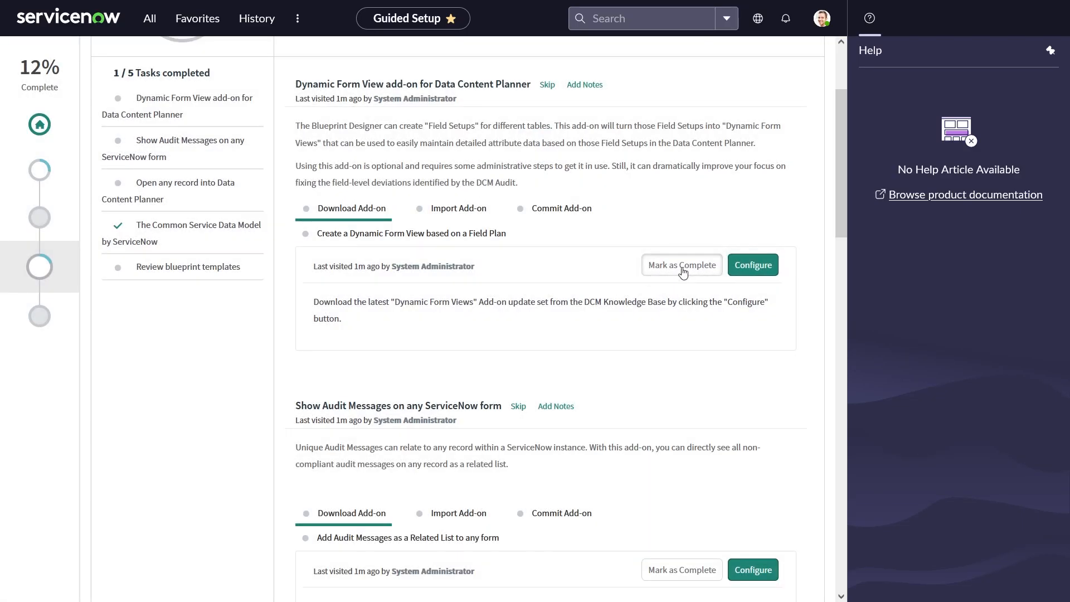
pyautogui.click(683, 266)
# Step: Import the downloaded Dynamic Form View add-on XML file, return to the Guided Setup and mark the Import Add-on subtask as complete
pyautogui.click(455, 208)
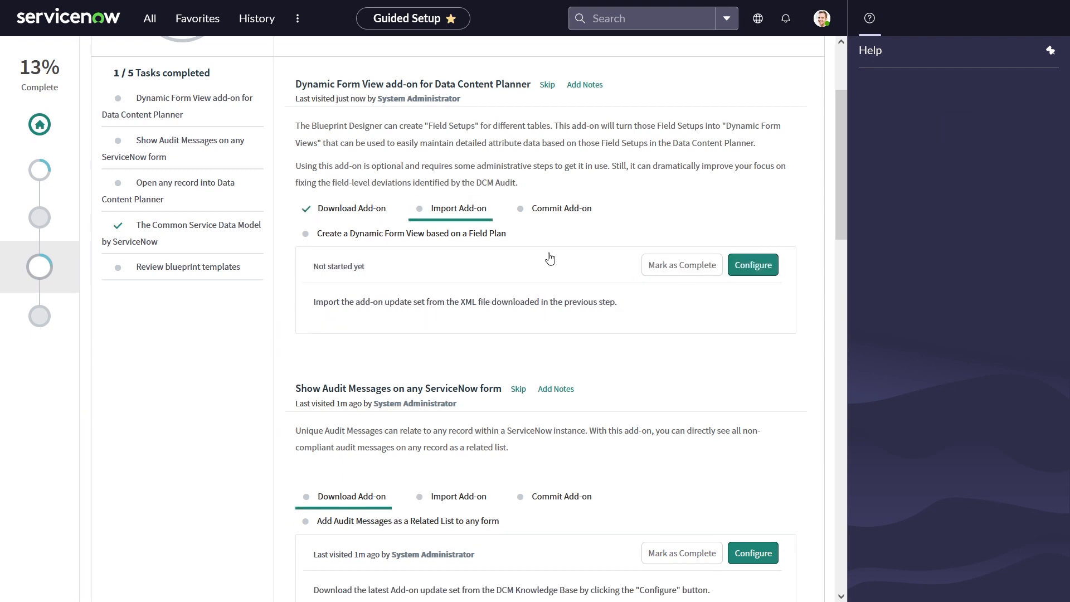
pyautogui.click(753, 265)
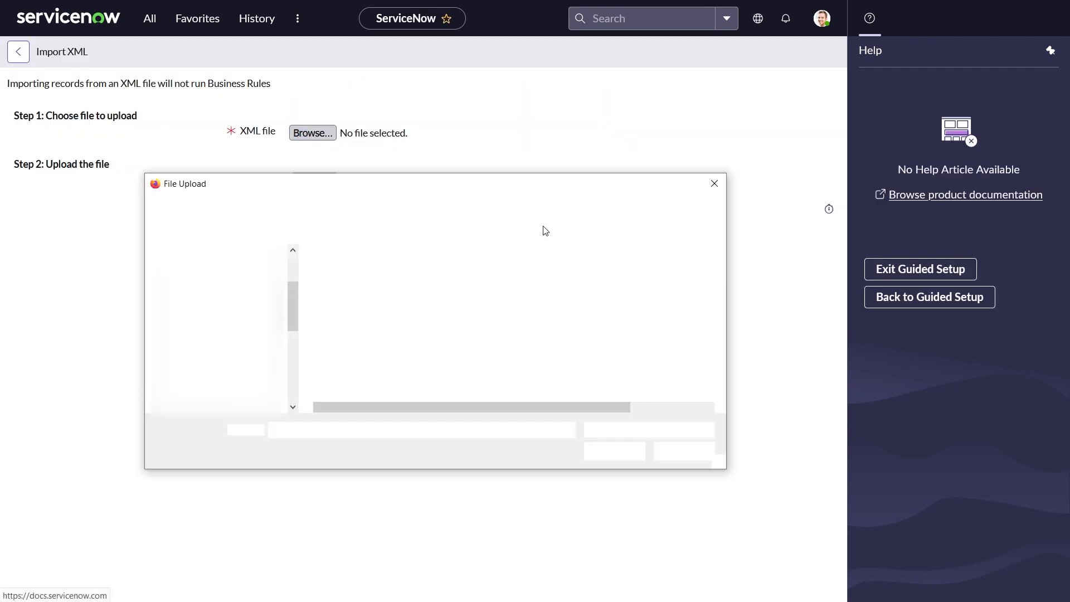
pyautogui.click(615, 451)
pyautogui.click(313, 184)
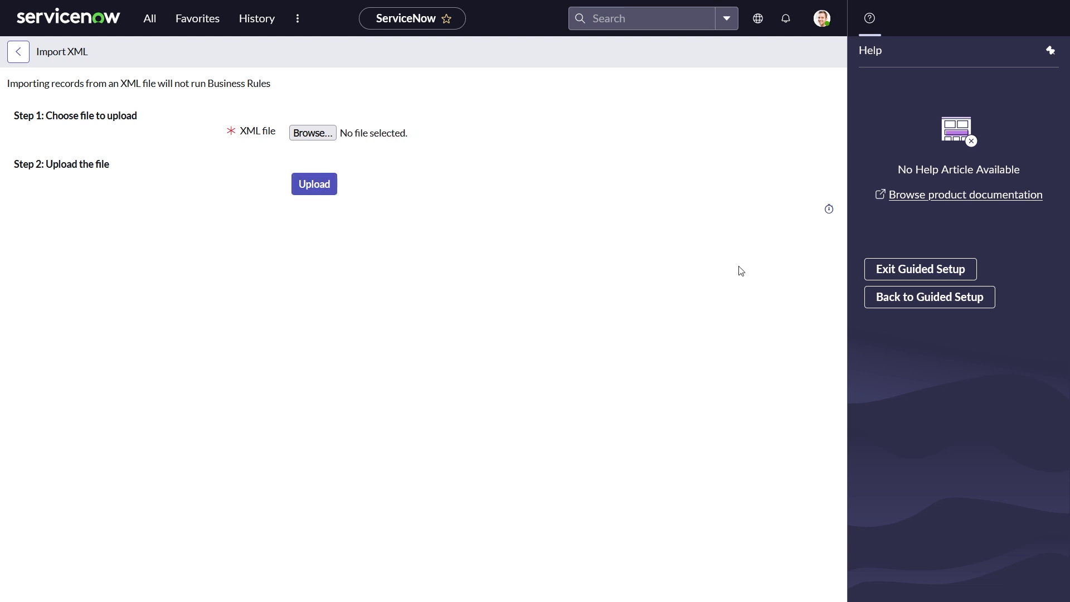
pyautogui.click(917, 297)
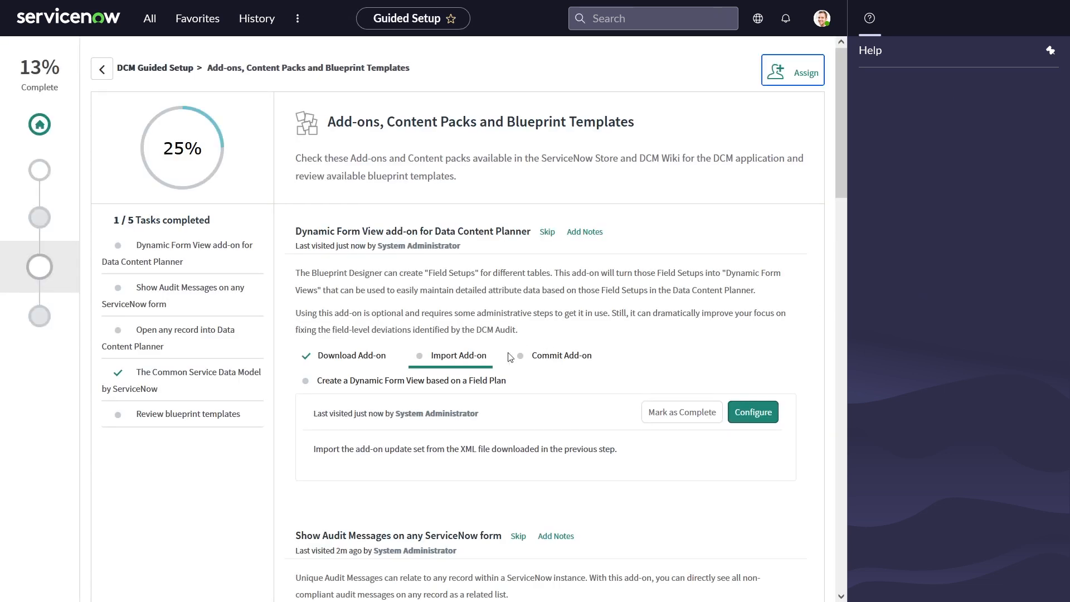
# Step: From the Commit Add-on subtask, preview and commit the retrieved update set DCM Addon - Dynamic form view creator V1.0
pyautogui.click(565, 209)
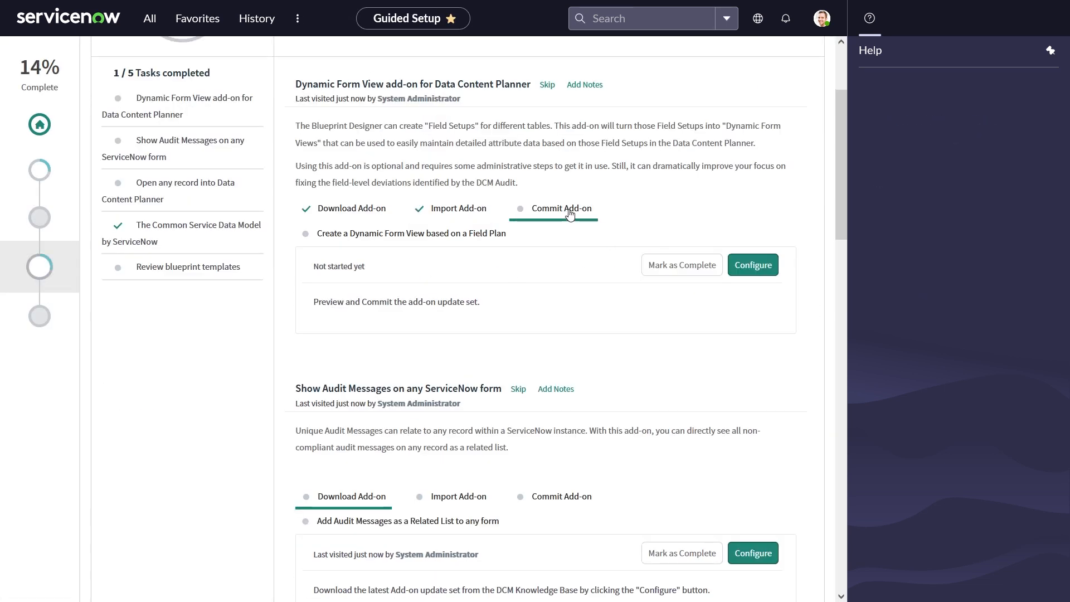
pyautogui.click(753, 264)
pyautogui.click(67, 119)
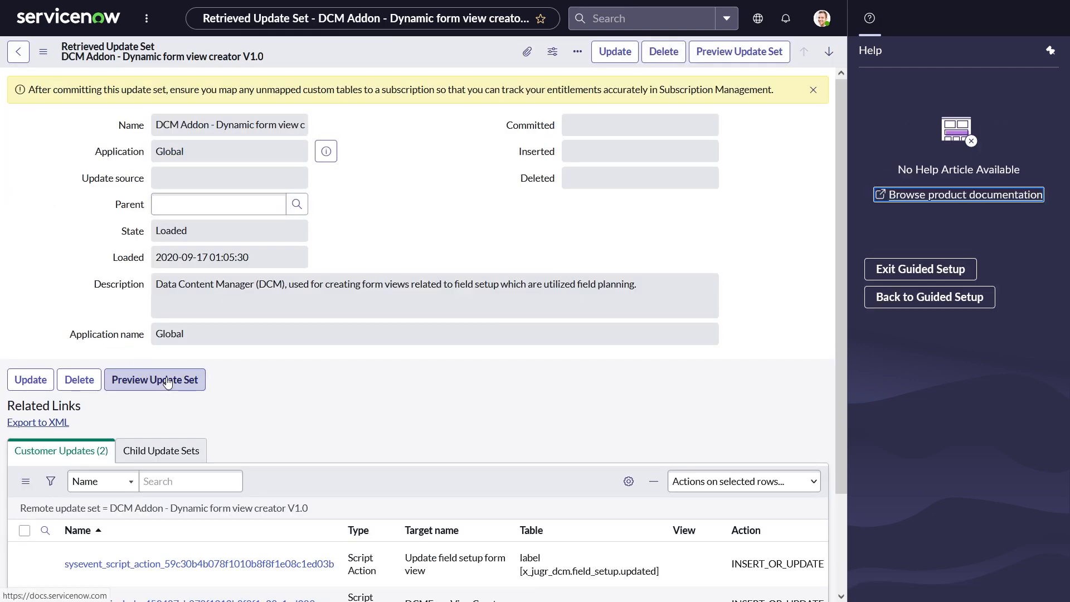
pyautogui.click(167, 382)
pyautogui.click(697, 180)
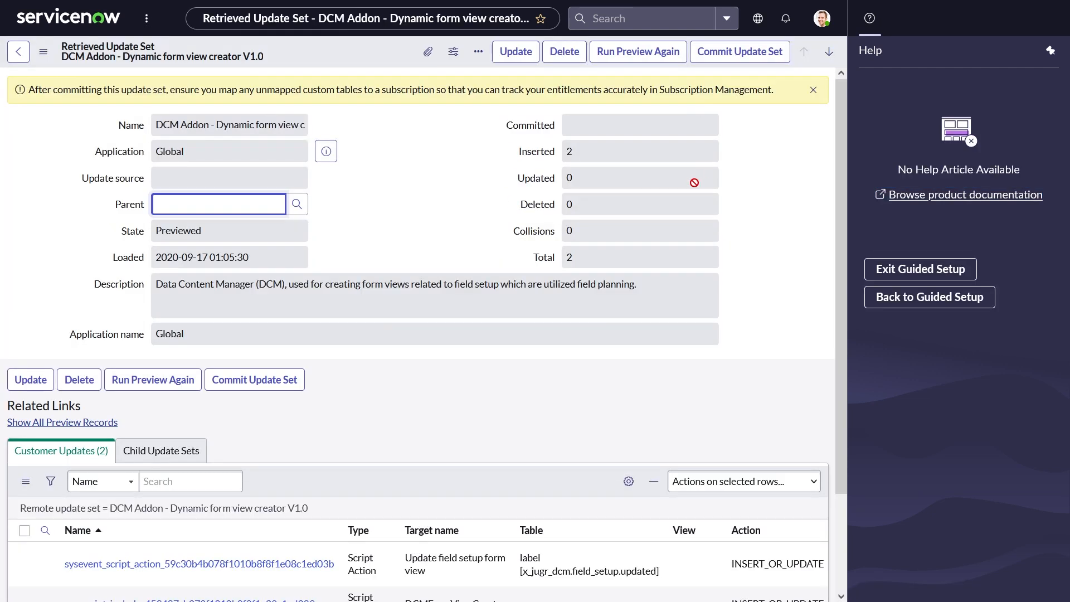
pyautogui.click(738, 52)
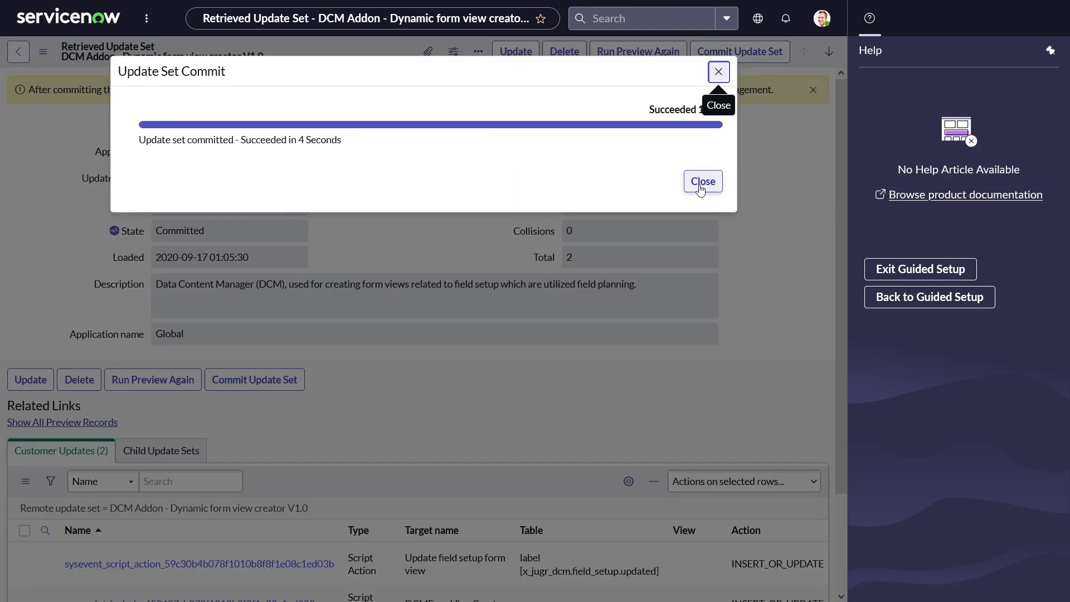
pyautogui.click(701, 188)
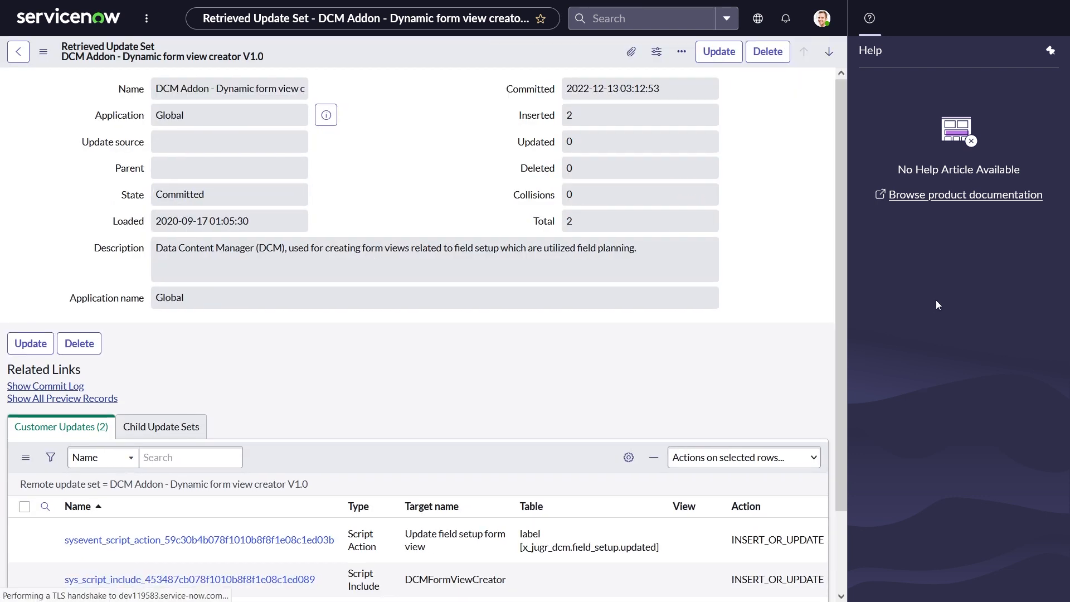
# Step: Return to the Guided Setup, mark the Commit Add-on subtask as complete and open the subtask for creating a Dynamic Form View
pyautogui.hotkey('alt', 'Left')
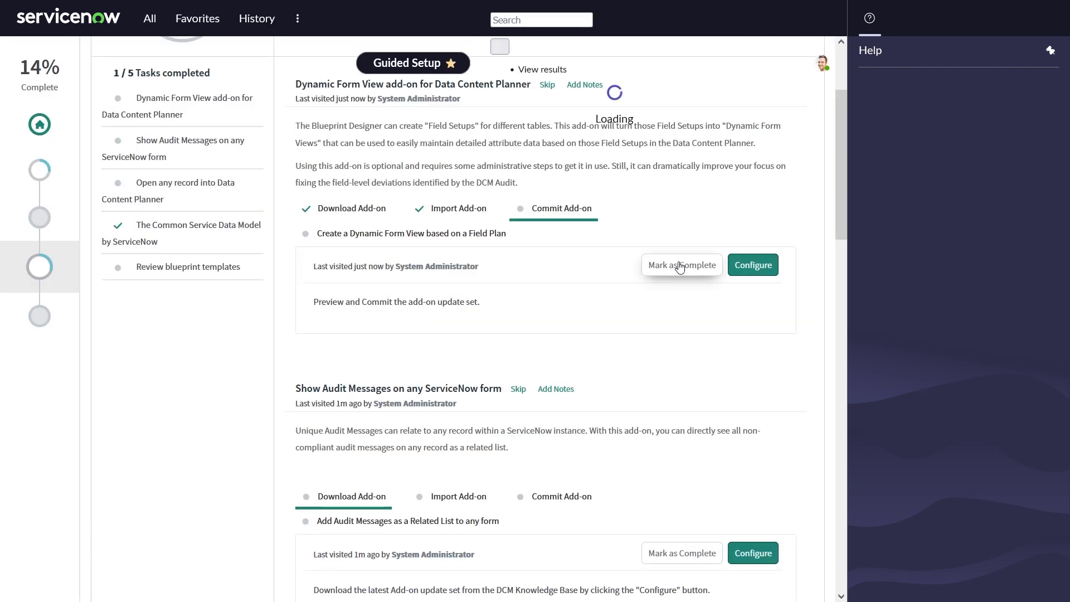
pyautogui.click(680, 265)
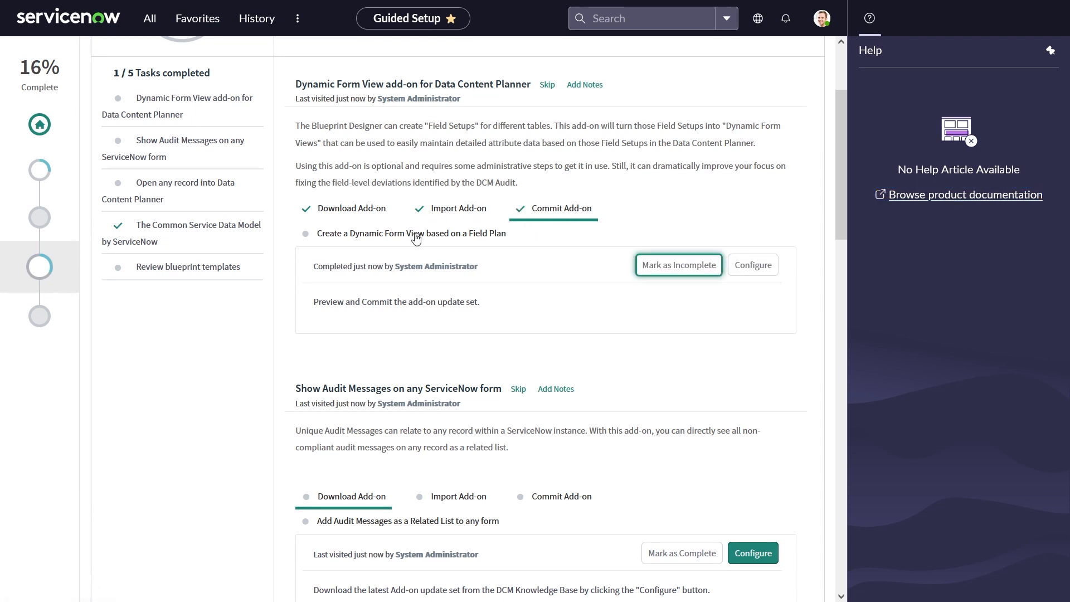
pyautogui.click(416, 234)
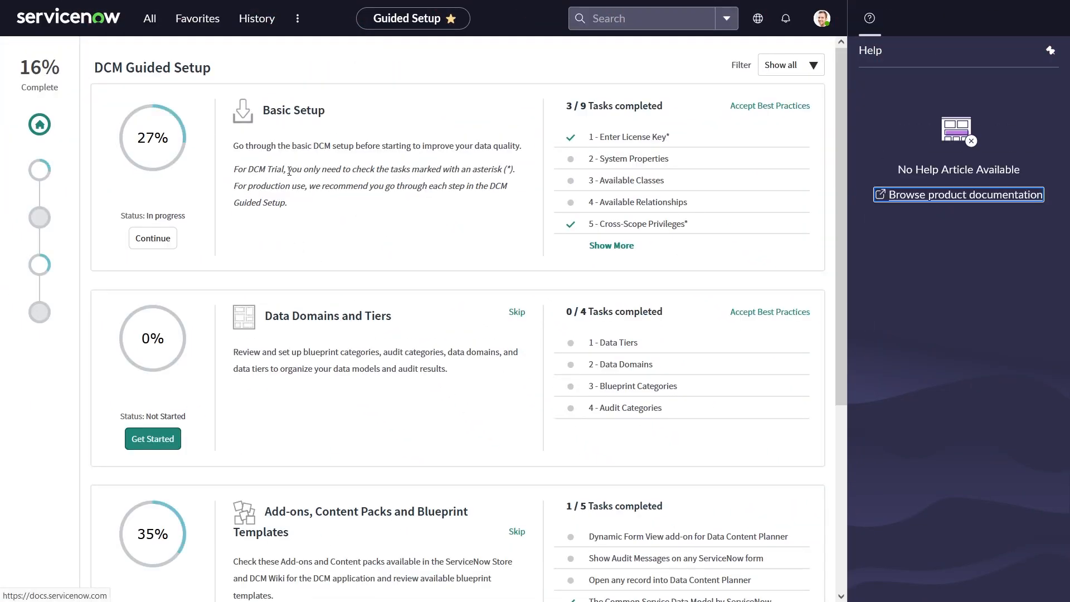
# Step: Open the Blueprint Designer from the favorite DCM - Data Content Manager modules
pyautogui.click(196, 19)
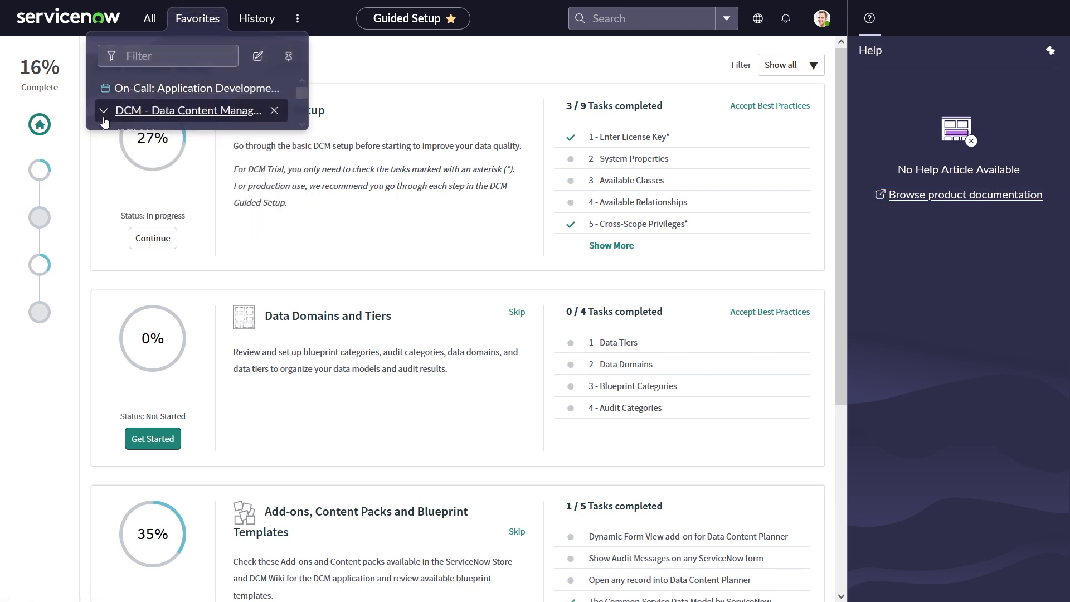
pyautogui.click(113, 114)
pyautogui.click(174, 158)
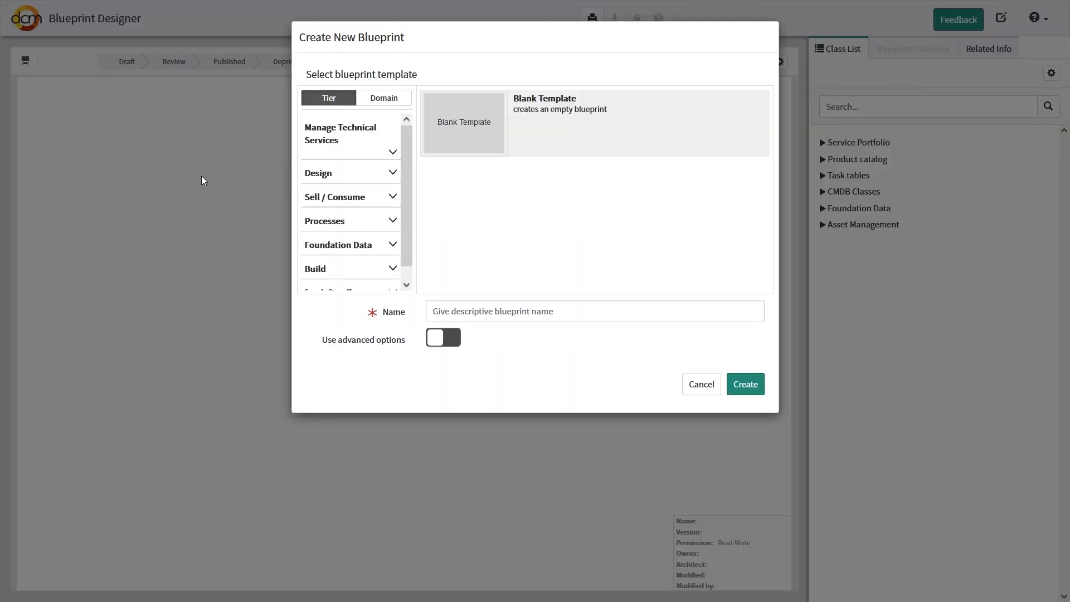
# Step: Create a blueprint from the Design tier's Business Applications template "CSDM 4.0 - Business Applications - Crawl" and skip the designer tour
pyautogui.click(351, 174)
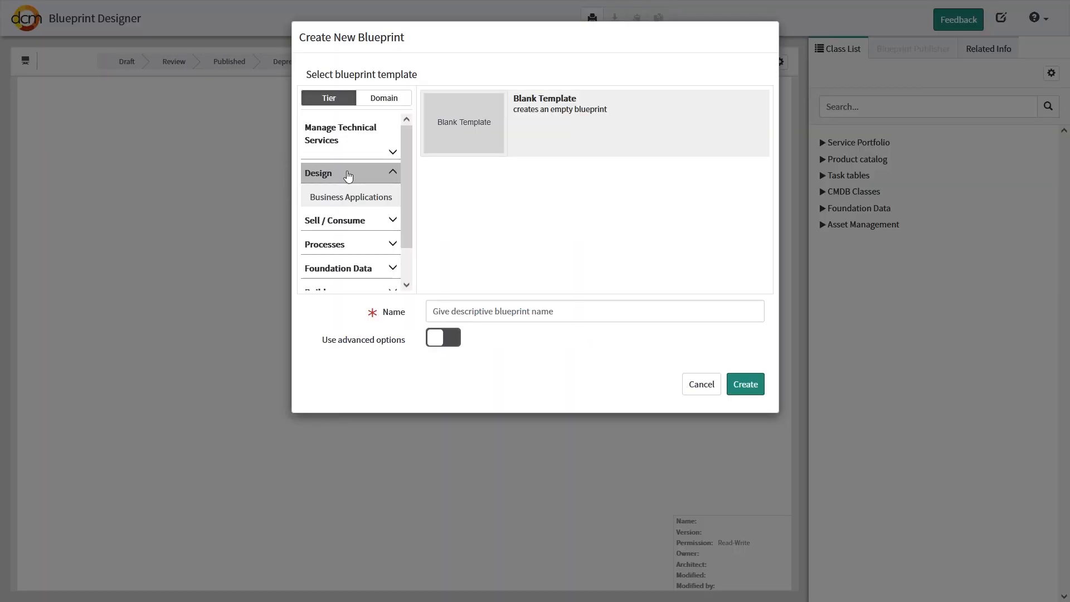
pyautogui.click(357, 197)
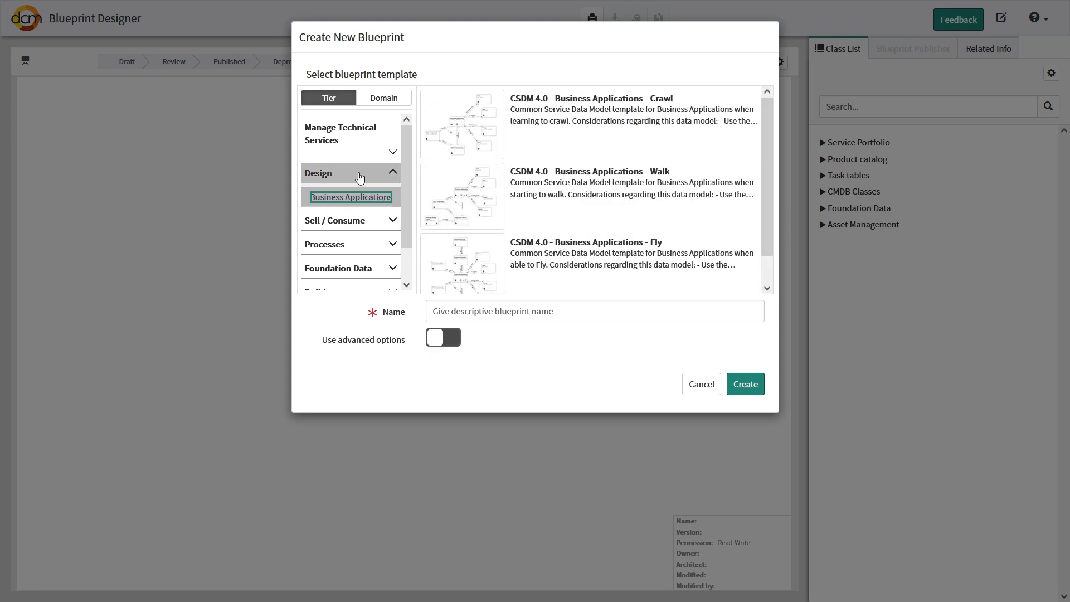
pyautogui.moveTo(592, 113)
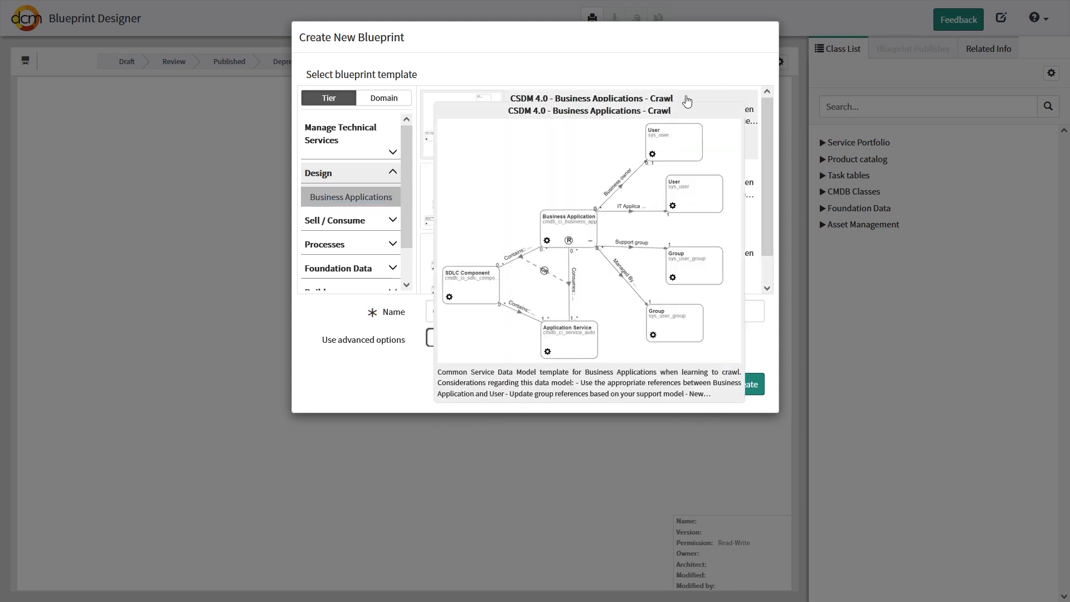
pyautogui.click(752, 387)
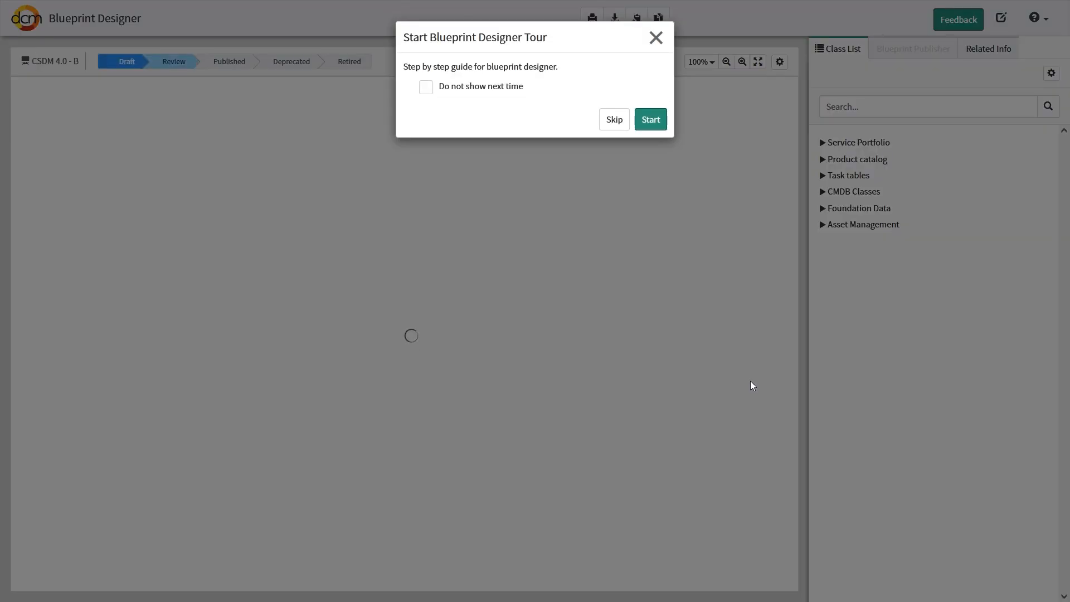
pyautogui.click(615, 124)
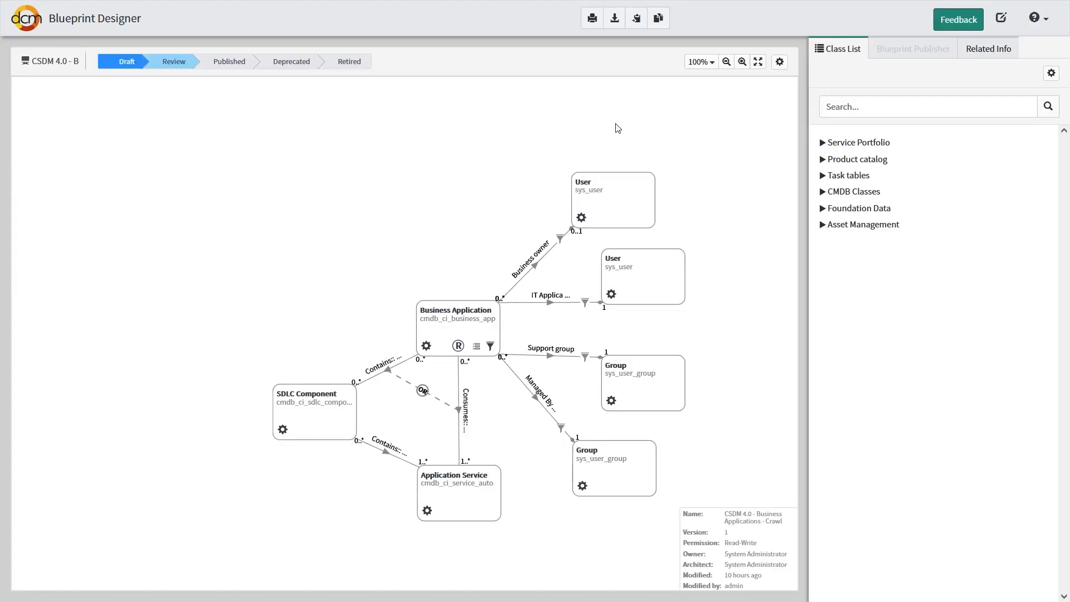